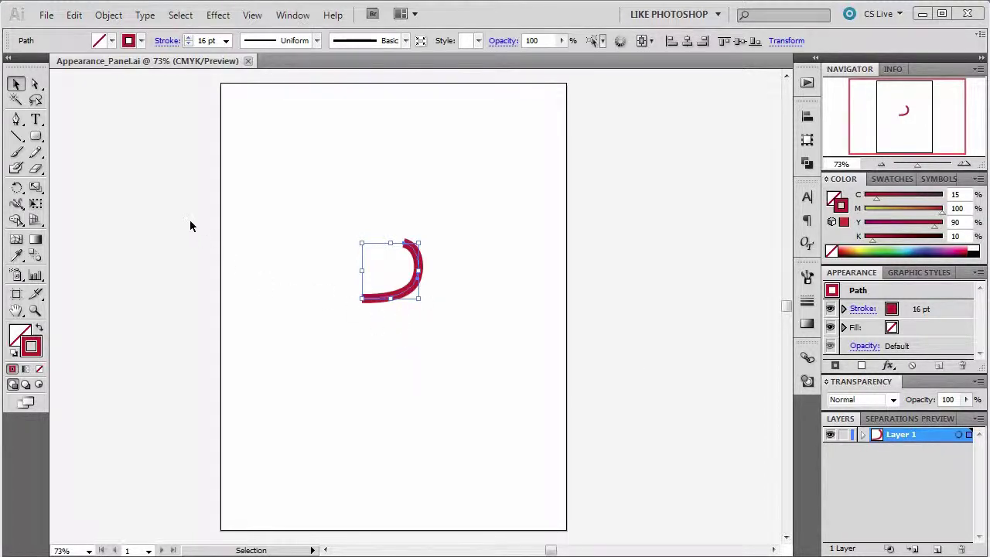
# Recolour the arc's stroke to the brighter red C0 M90 Y85 K0 from the Control bar swatches, then deselect.
pyautogui.click(521, 183)
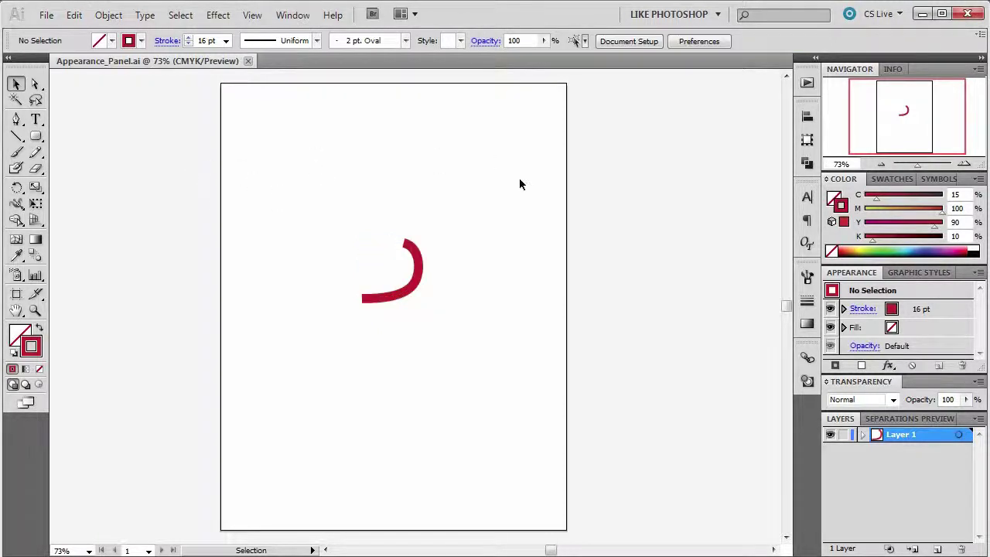
pyautogui.click(398, 299)
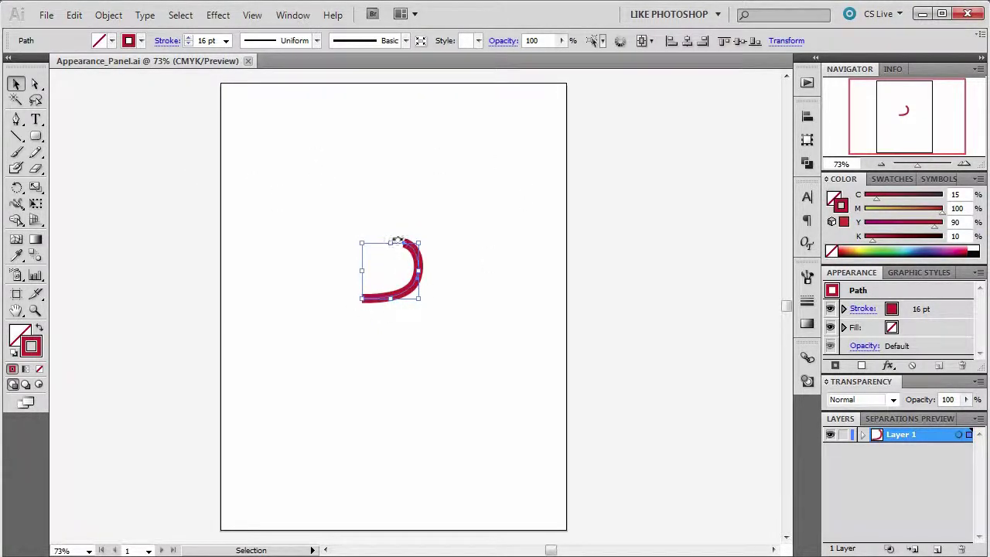
pyautogui.click(467, 453)
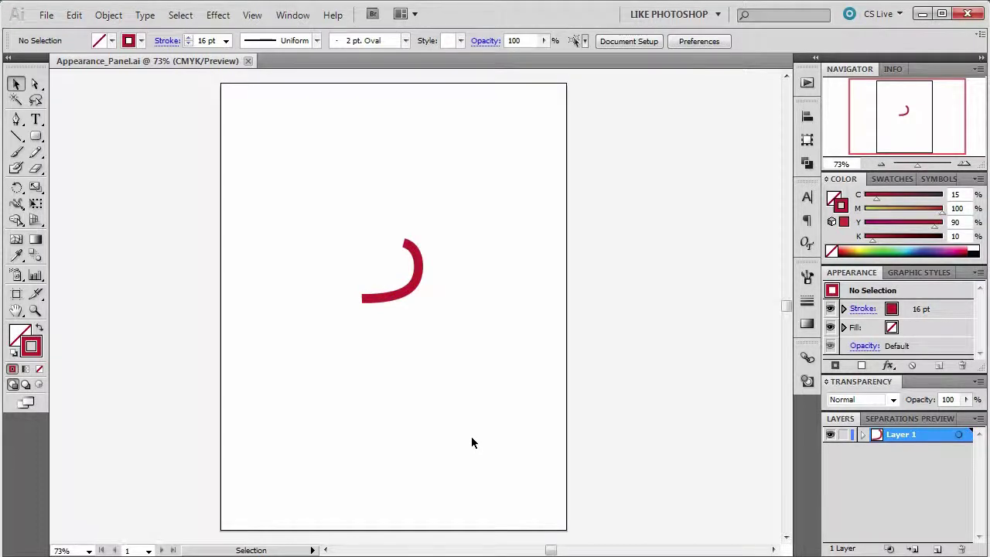
pyautogui.click(140, 41)
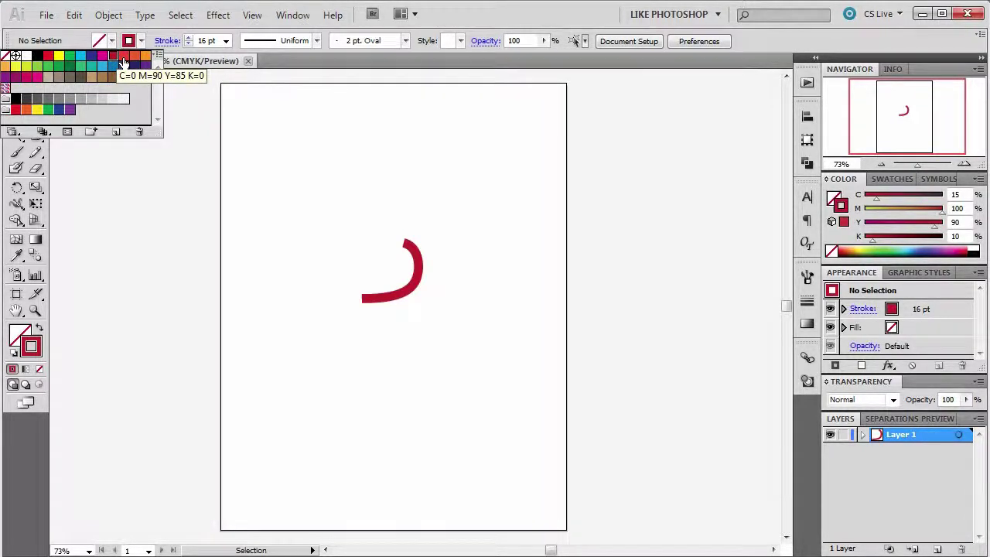
pyautogui.click(123, 57)
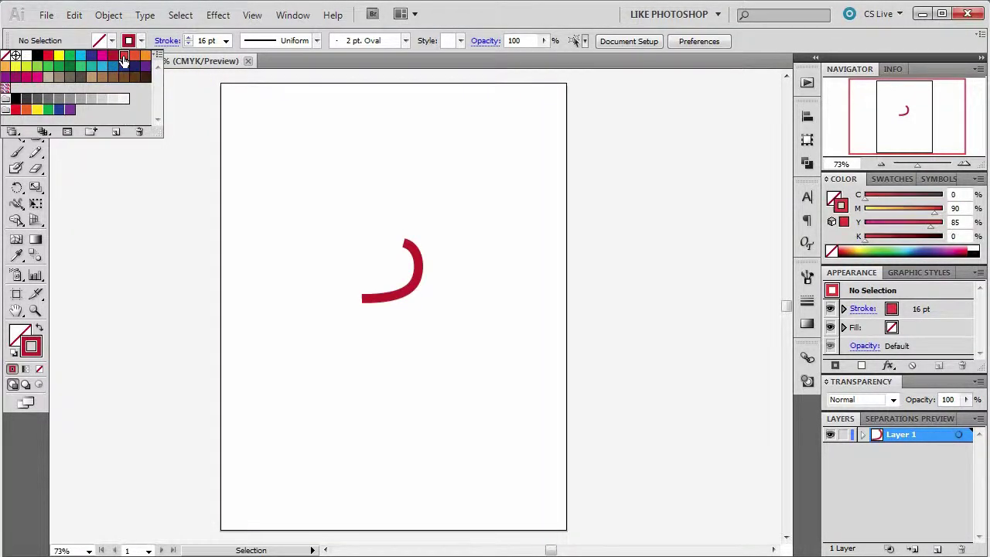
pyautogui.click(247, 103)
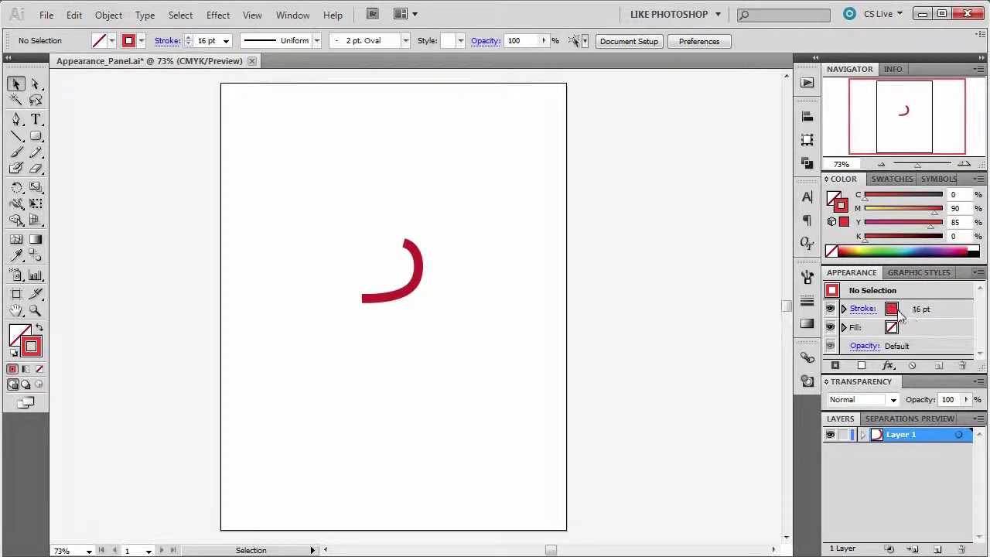
pyautogui.click(413, 290)
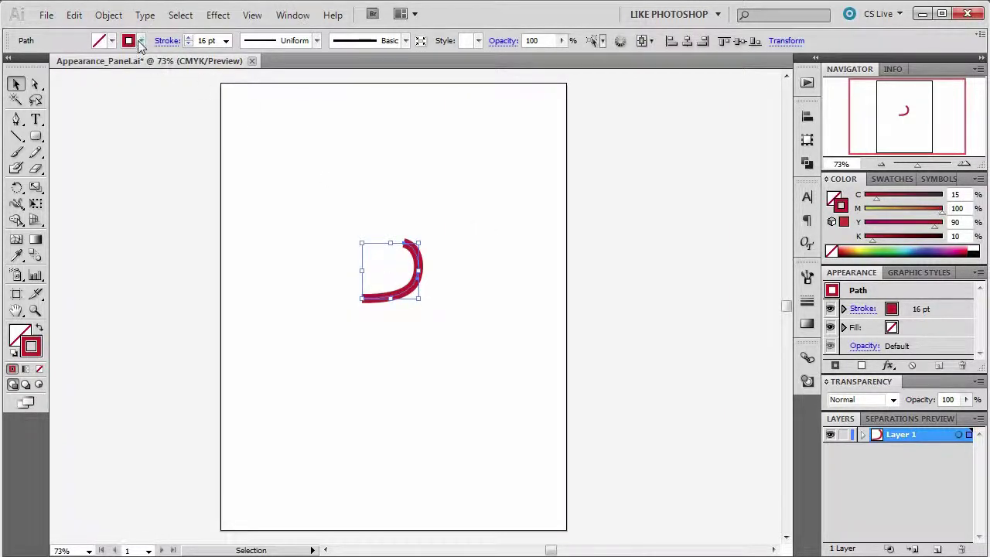
pyautogui.click(139, 41)
pyautogui.click(124, 56)
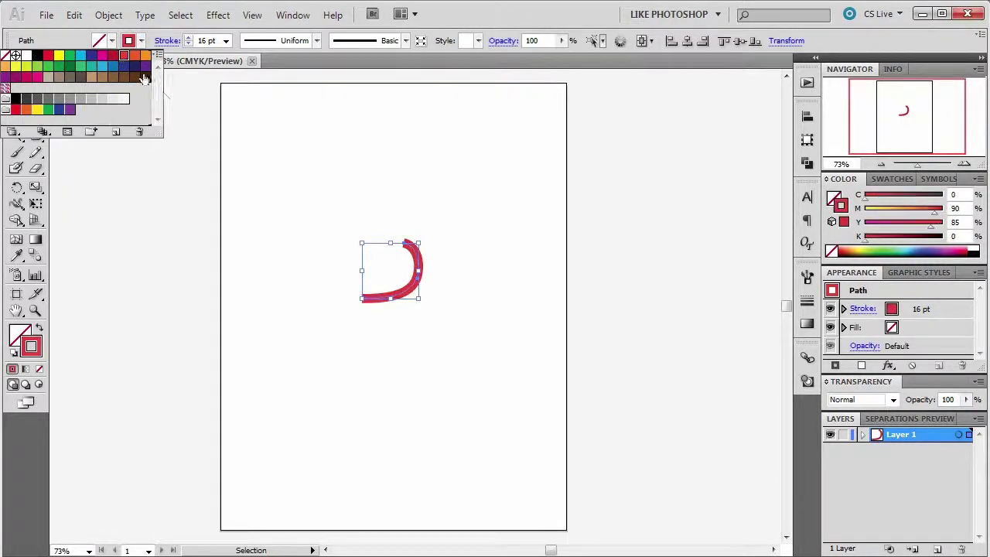
pyautogui.click(206, 161)
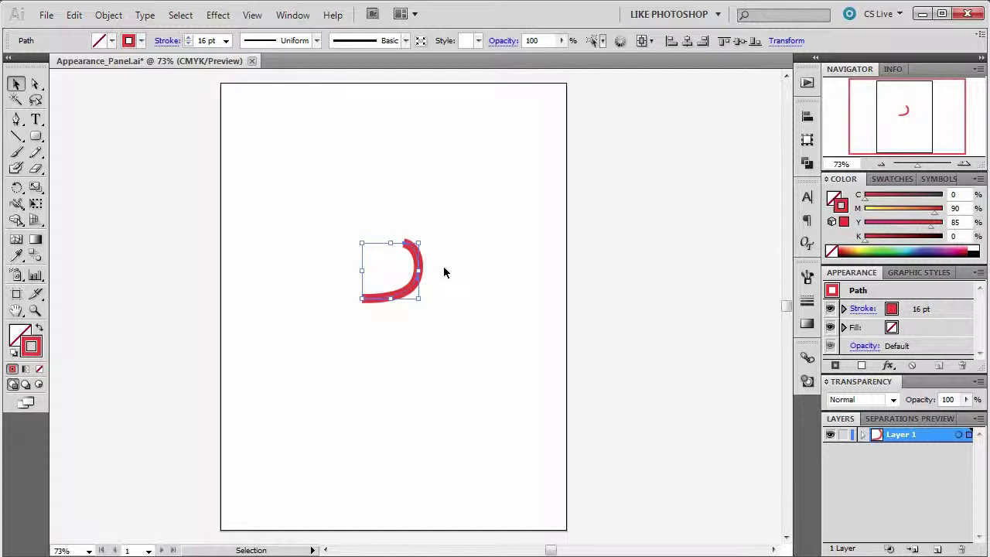
pyautogui.click(480, 238)
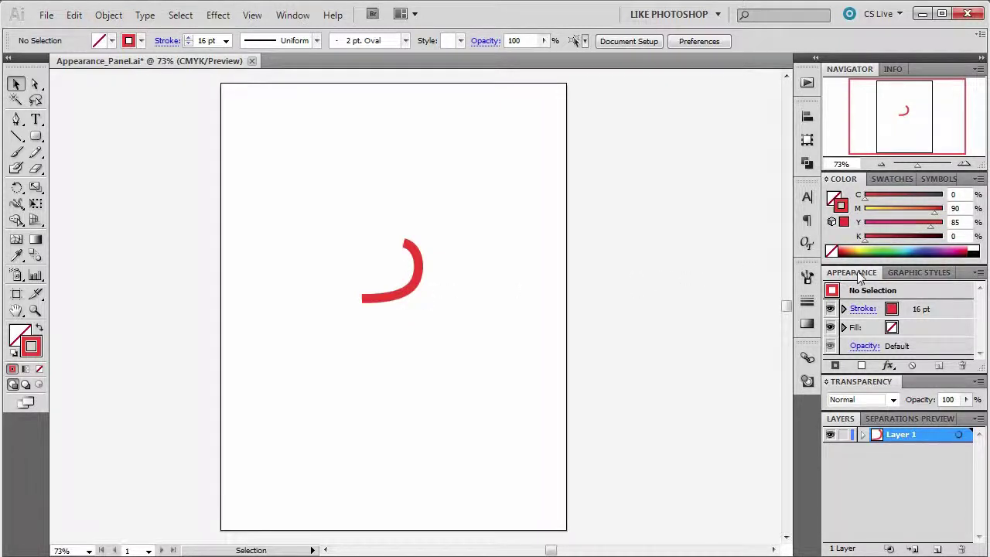
# Float the Appearance panel out of the dock, make it taller, and select the red arc.
pyautogui.moveTo(865, 277); pyautogui.dragTo(659, 79)
pyautogui.moveTo(776, 167); pyautogui.dragTo(778, 392)
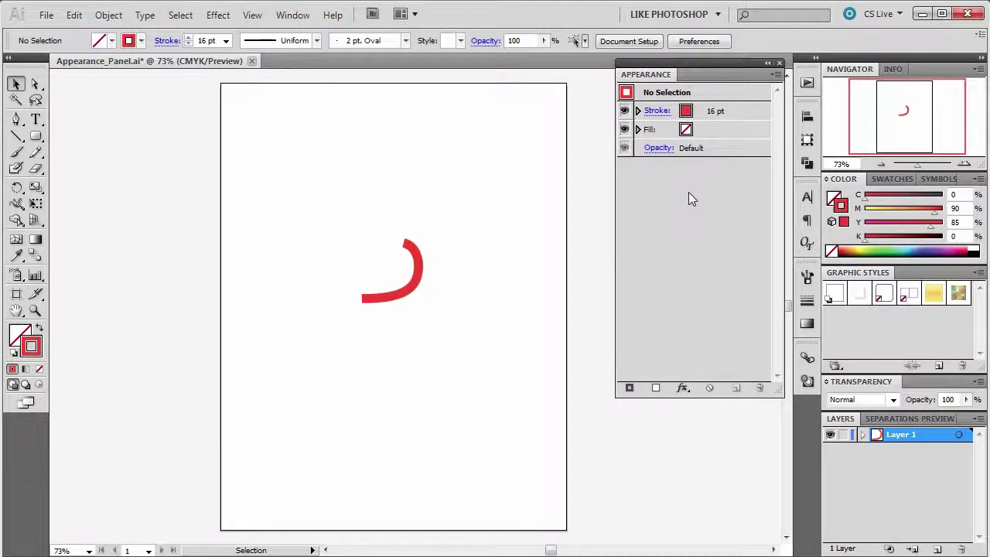
pyautogui.click(410, 289)
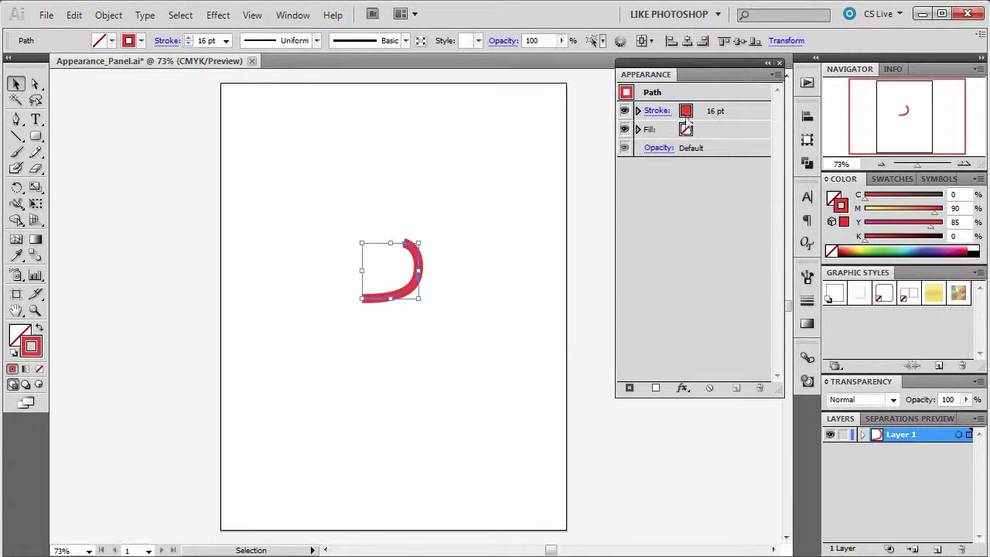
pyautogui.click(637, 110)
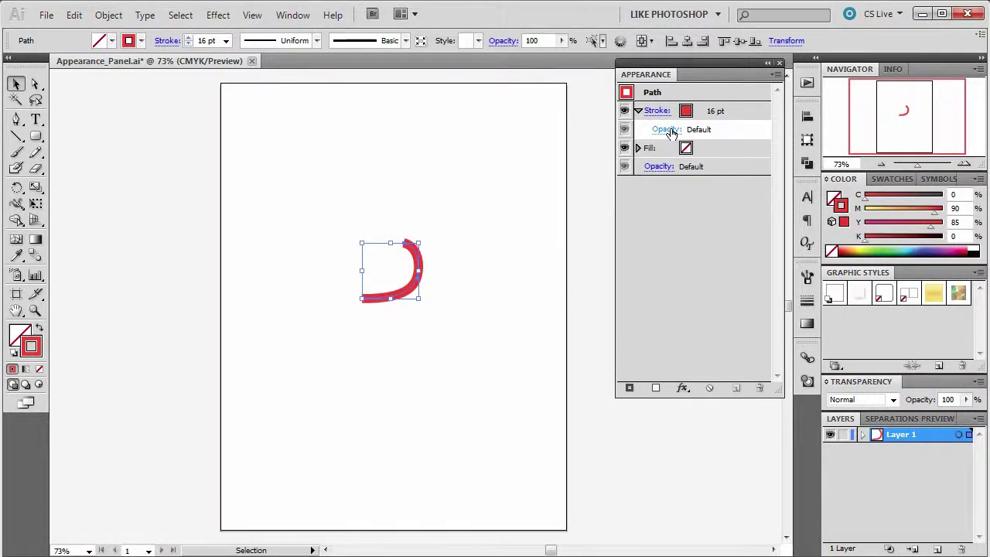
pyautogui.click(668, 132)
pyautogui.click(656, 145)
pyautogui.moveTo(656, 160)
pyautogui.mouseDown()
pyautogui.moveTo(621, 165)
pyautogui.moveTo(660, 163)
pyautogui.mouseUp()
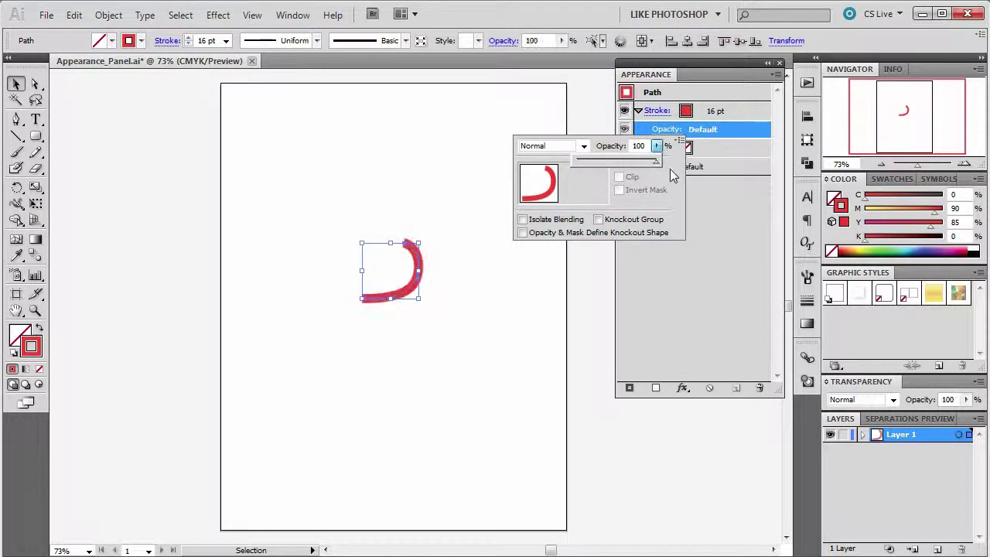
pyautogui.click(584, 146)
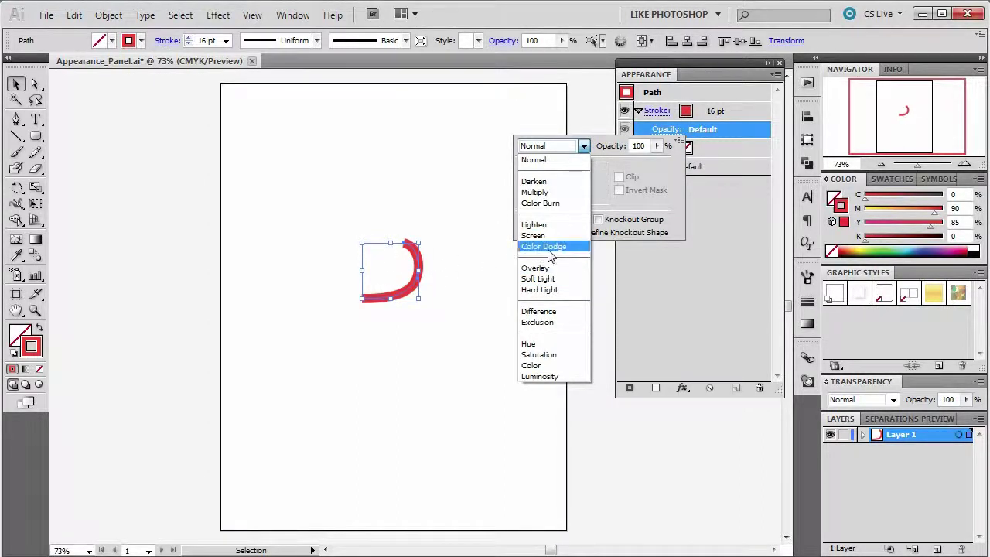
pyautogui.click(536, 160)
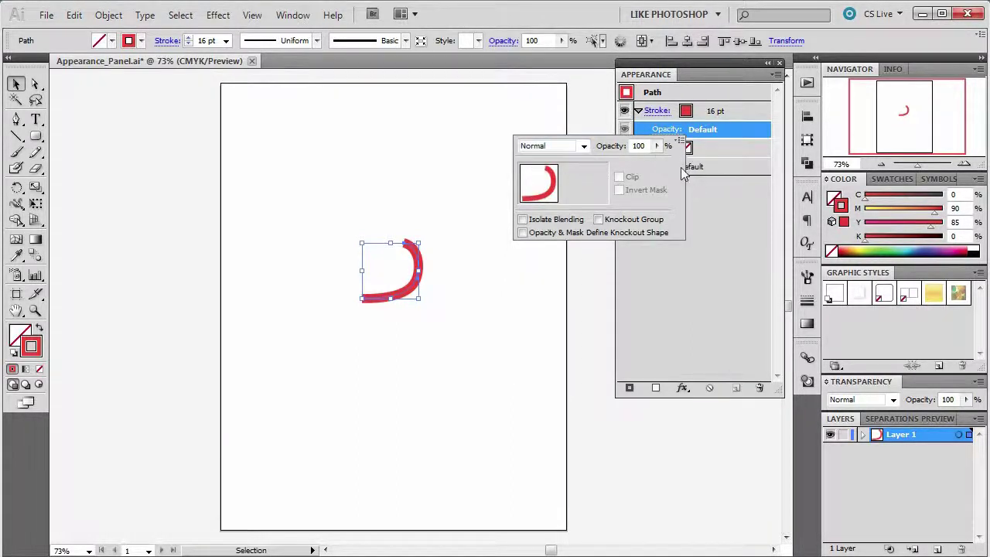
pyautogui.click(639, 117)
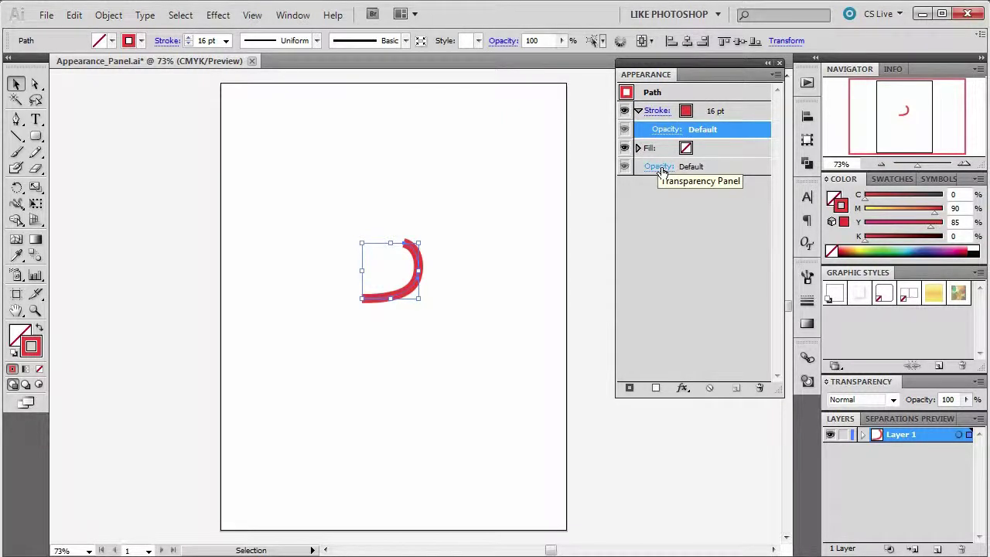
# Add a second 16 pt stroke to the arc and colour the top one orange C0 M50 Y100 K0.
pyautogui.click(638, 112)
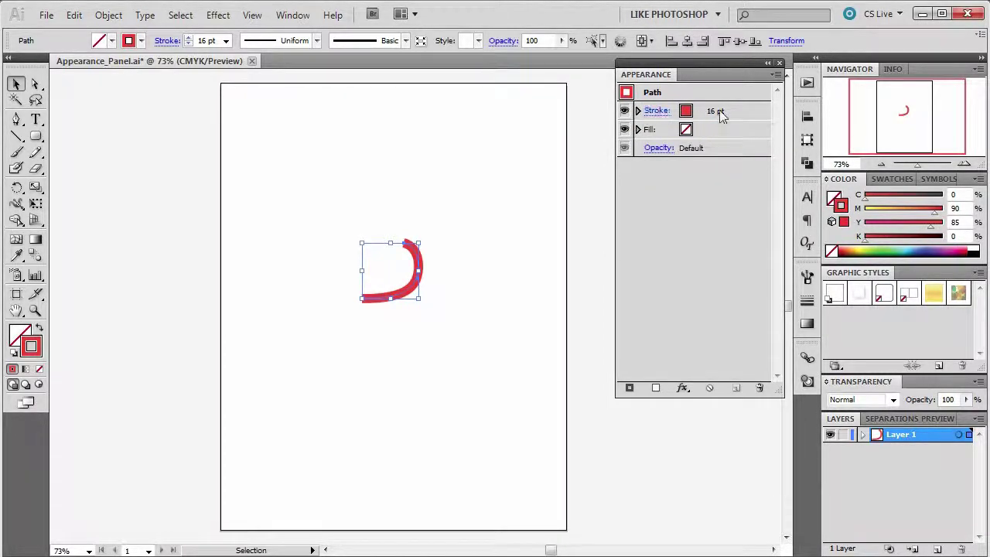
pyautogui.click(740, 112)
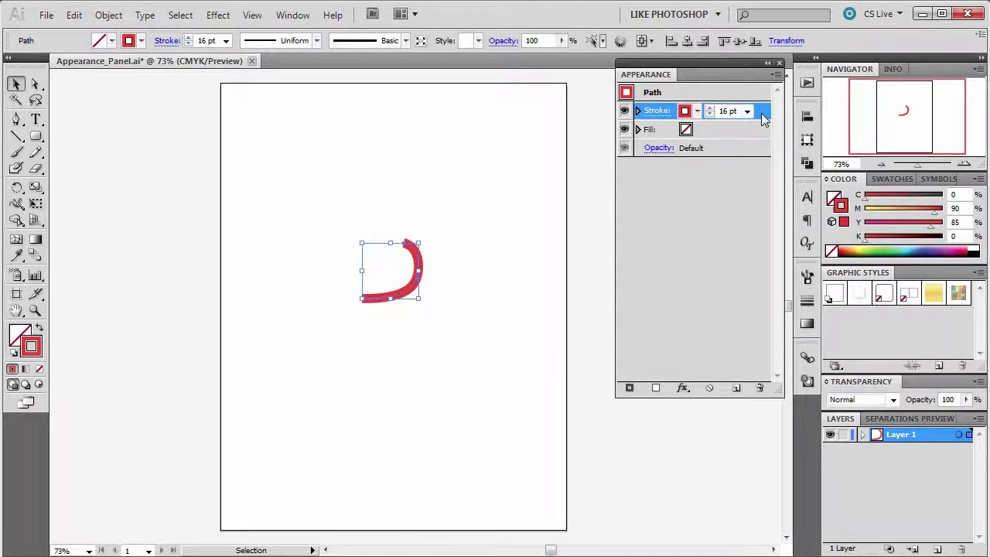
pyautogui.click(628, 389)
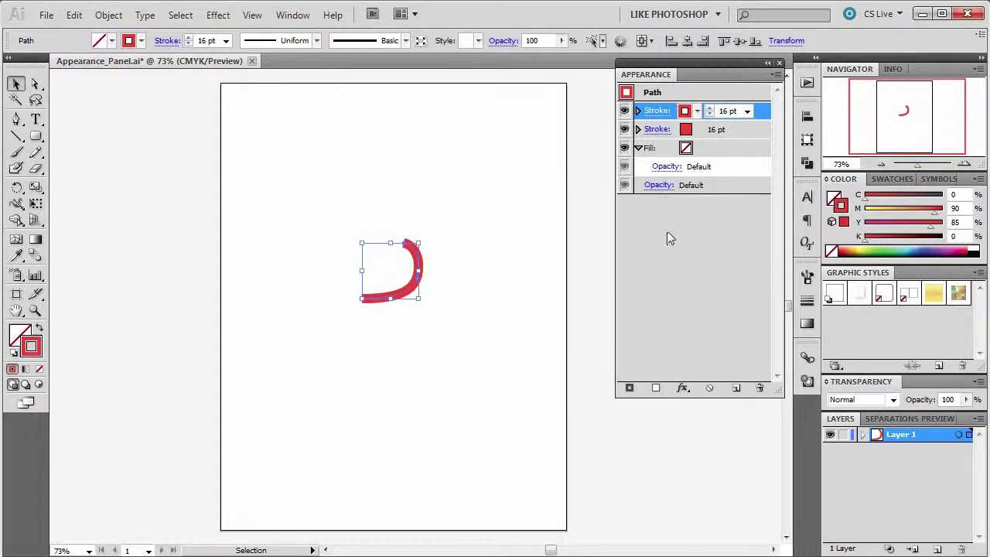
pyautogui.click(698, 113)
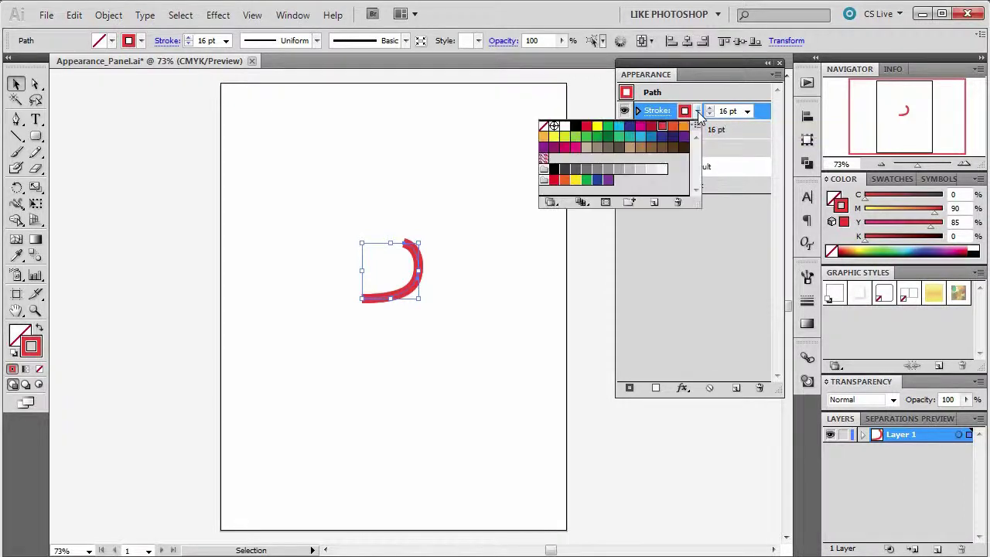
pyautogui.click(685, 126)
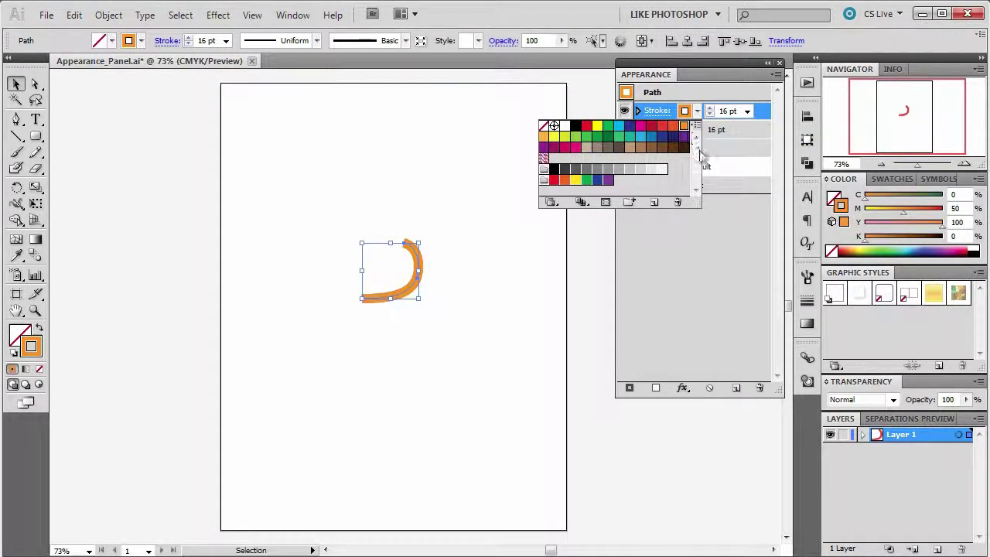
pyautogui.click(741, 239)
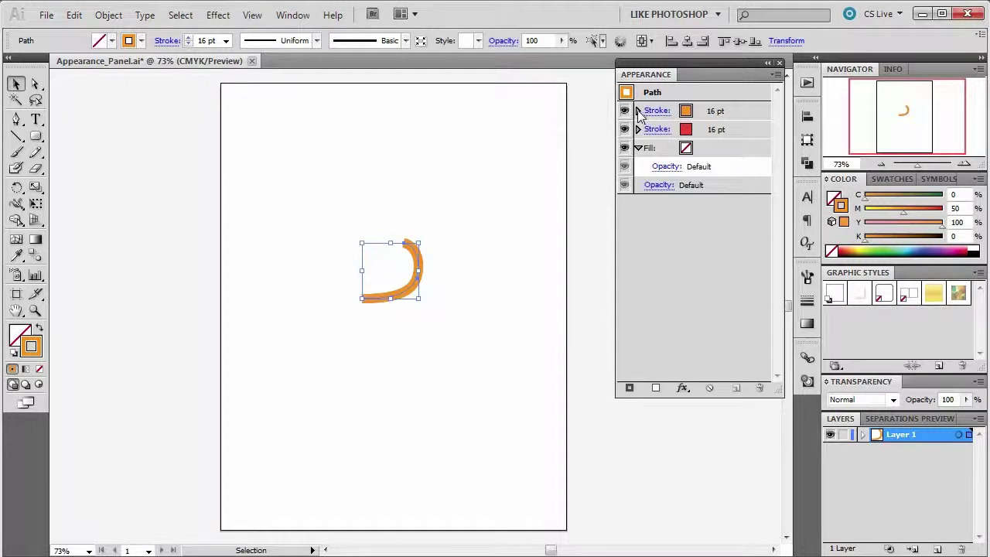
pyautogui.click(719, 111)
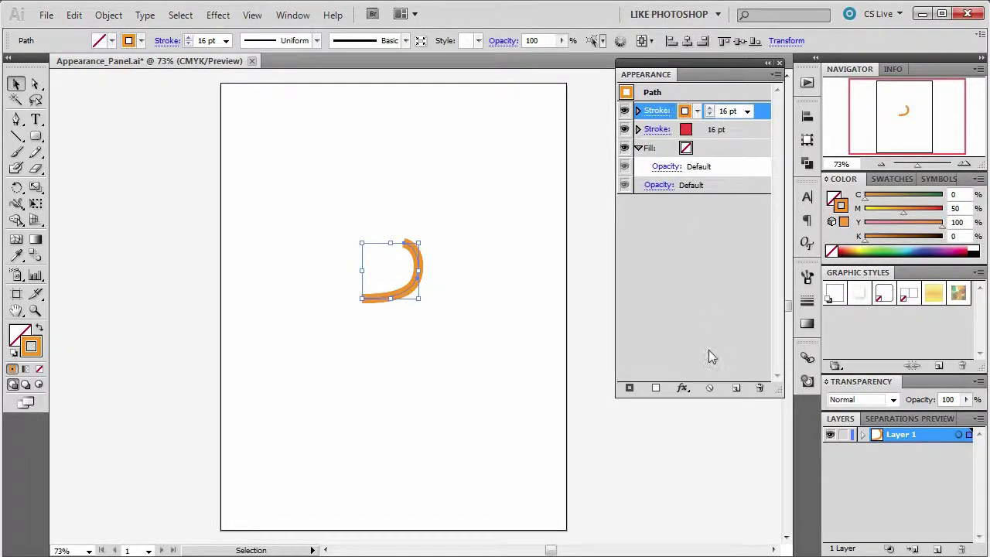
pyautogui.click(680, 389)
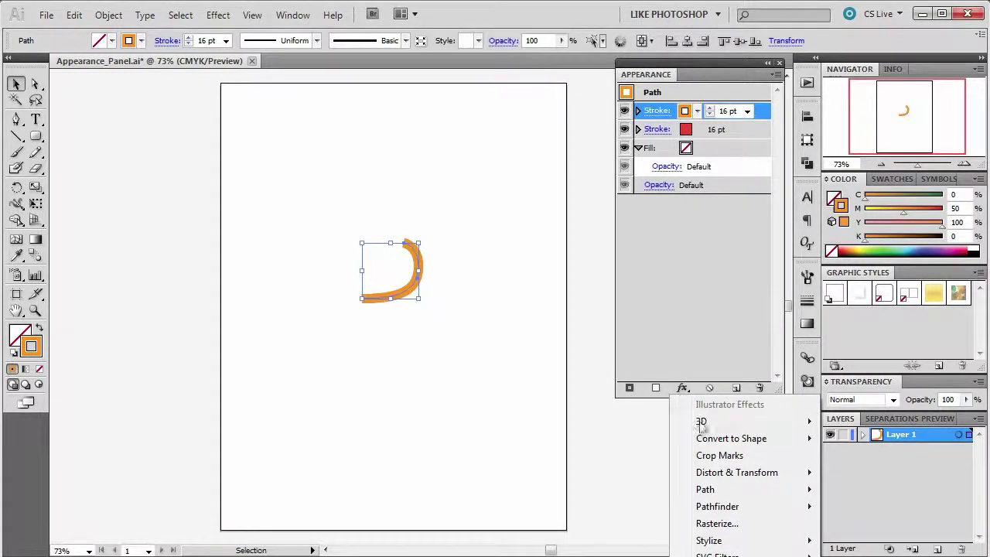
# Add a Transform effect to the orange stroke with Preview on and 8 copies.
pyautogui.moveTo(710, 473)
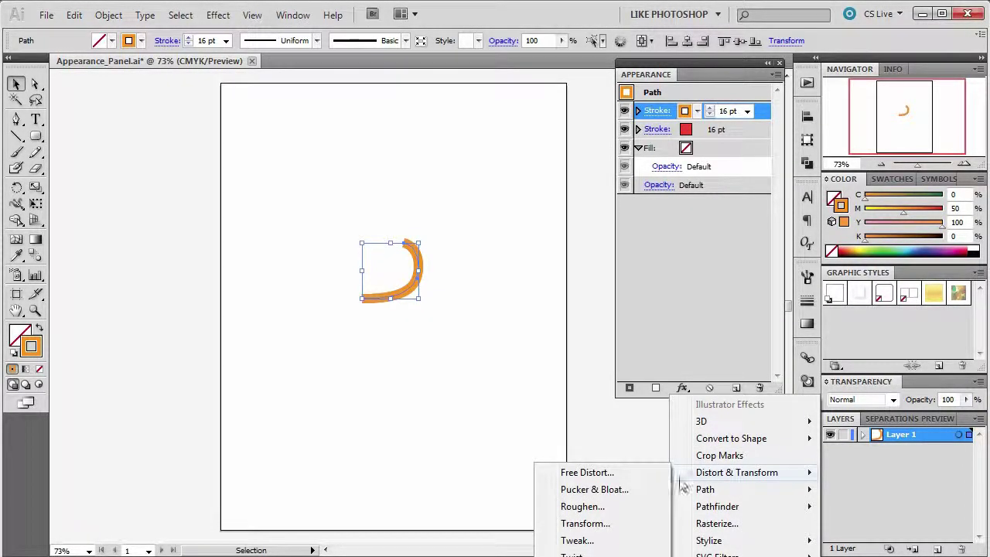
pyautogui.click(599, 524)
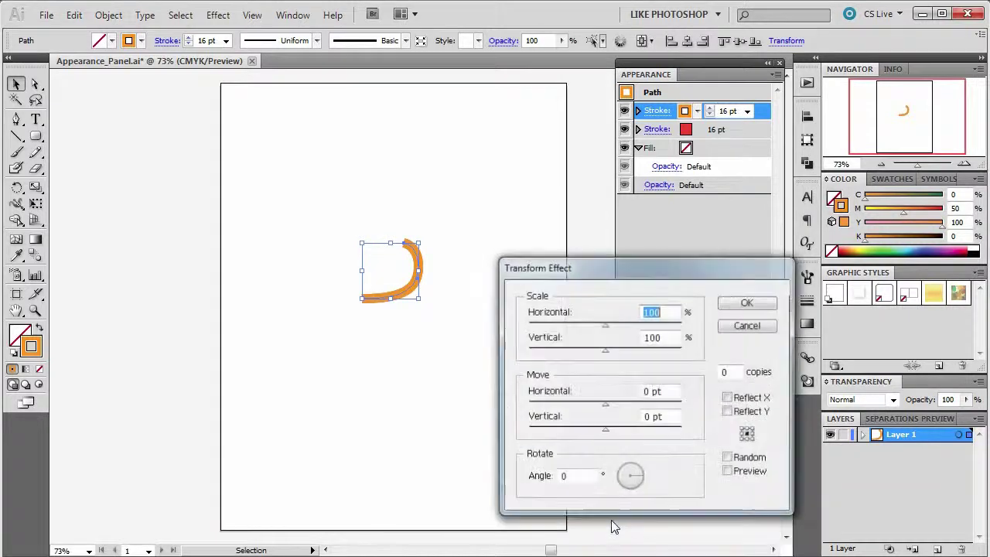
pyautogui.moveTo(697, 267); pyautogui.dragTo(670, 188)
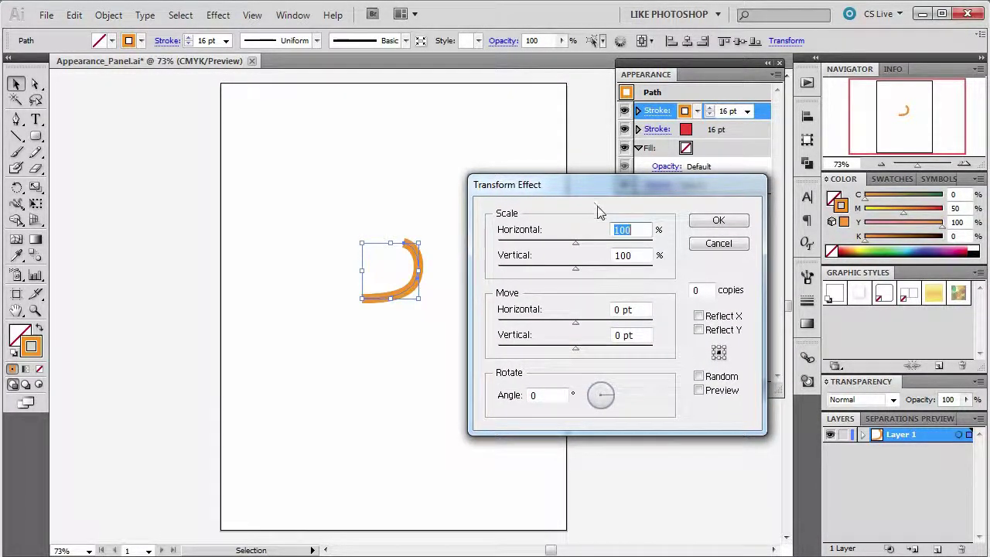
pyautogui.click(699, 391)
pyautogui.doubleClick(710, 290)
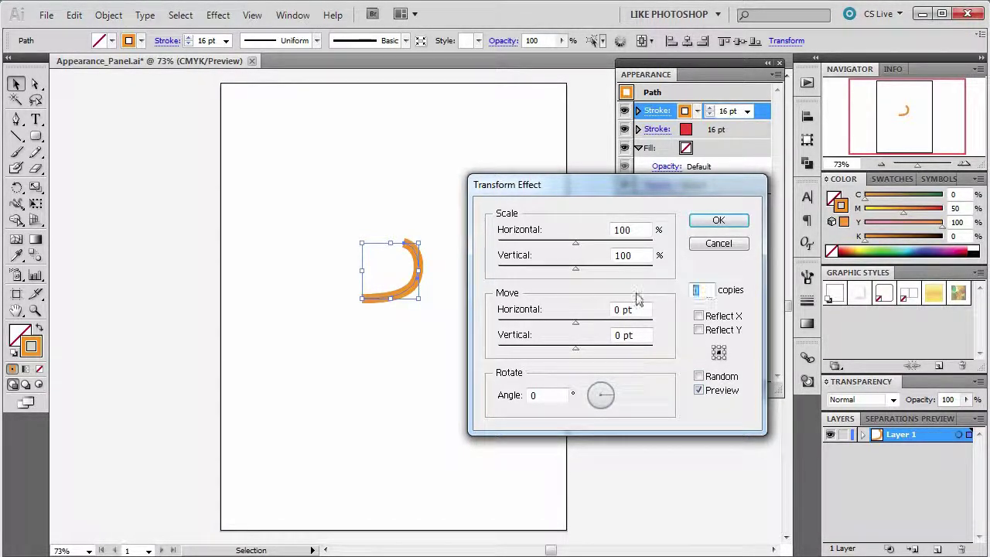
pyautogui.write('8')
# Shift each copy horizontally and try rotation angles around 41° in the preview.
pyautogui.moveTo(577, 323); pyautogui.dragTo(597, 323)
pyautogui.doubleClick(535, 395)
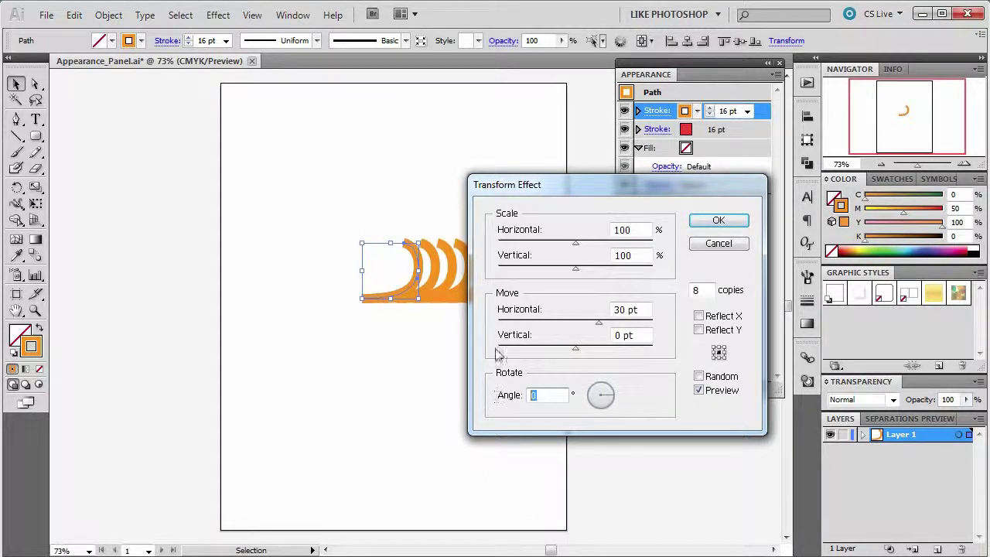
pyautogui.moveTo(595, 186)
pyautogui.mouseDown()
pyautogui.moveTo(792, 168)
pyautogui.moveTo(698, 189)
pyautogui.moveTo(594, 186)
pyautogui.mouseUp()
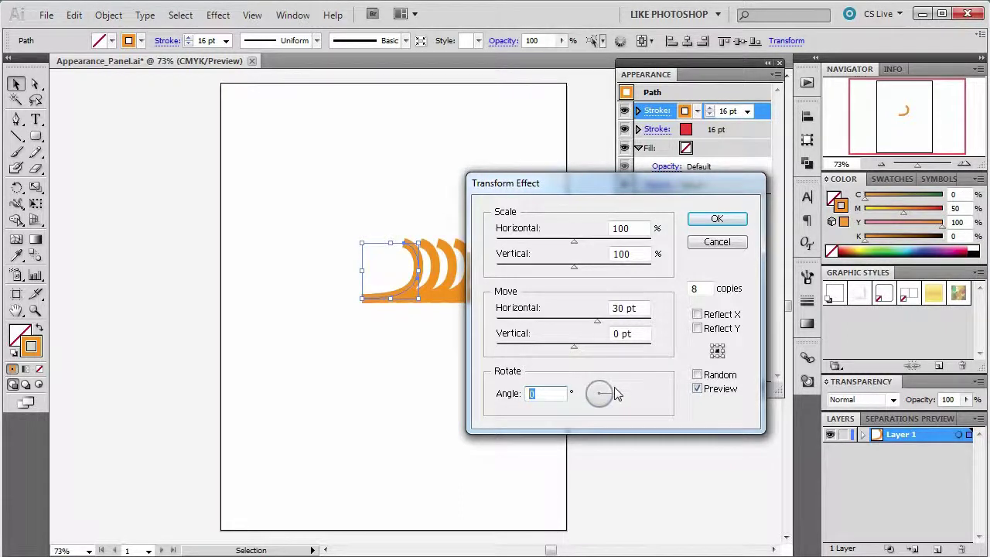
pyautogui.moveTo(612, 393); pyautogui.dragTo(610, 390)
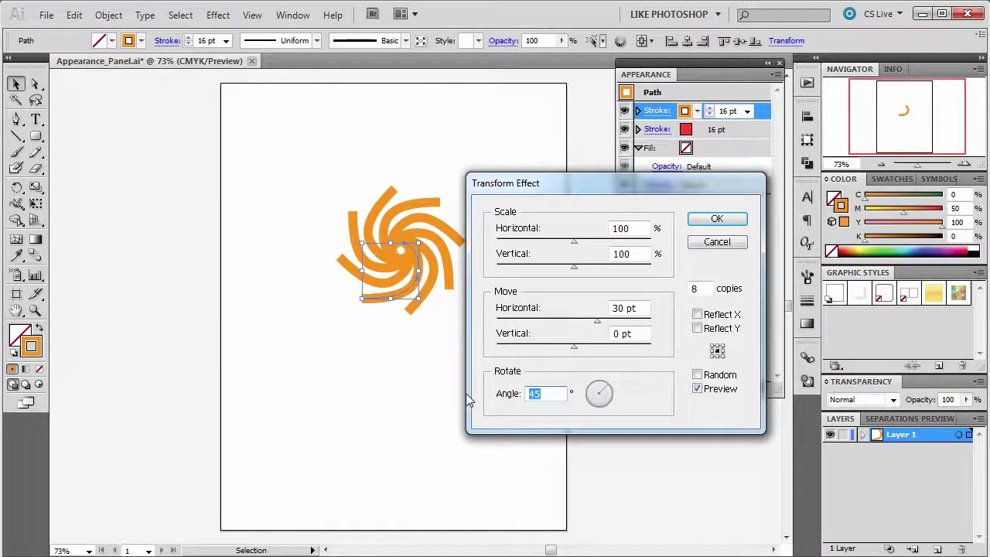
pyautogui.write('41')
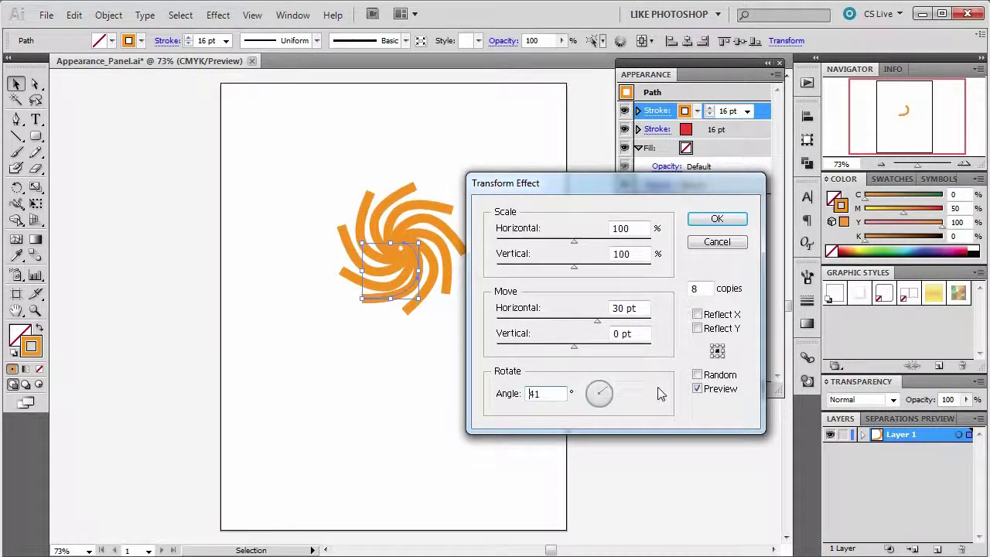
pyautogui.moveTo(600, 392); pyautogui.dragTo(611, 391)
# Settle the Transform on 8 copies, 30 pt horizontal, 0 pt vertical, 41° rotation, and confirm.
pyautogui.moveTo(609, 392); pyautogui.dragTo(610, 394)
pyautogui.moveTo(596, 321); pyautogui.dragTo(574, 326)
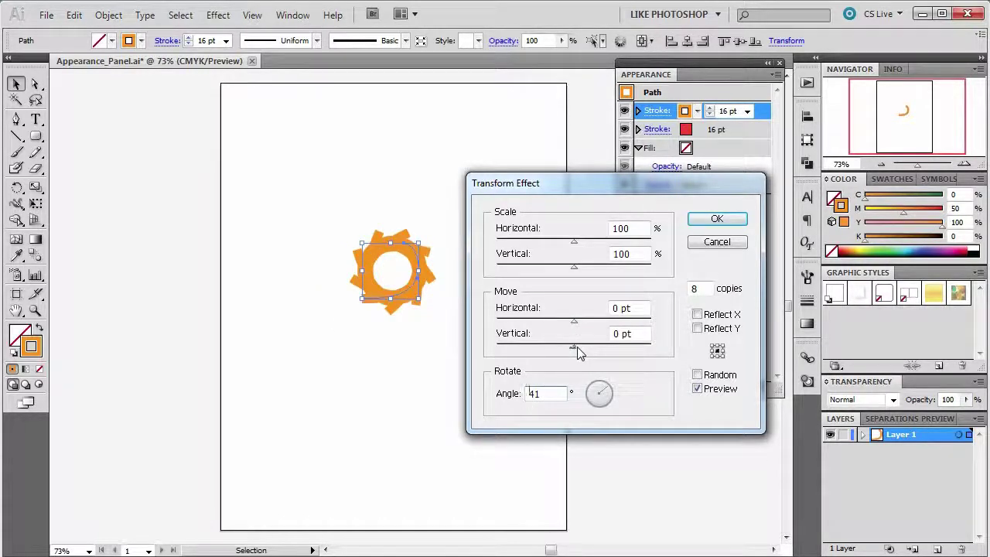
pyautogui.moveTo(573, 348); pyautogui.dragTo(598, 348)
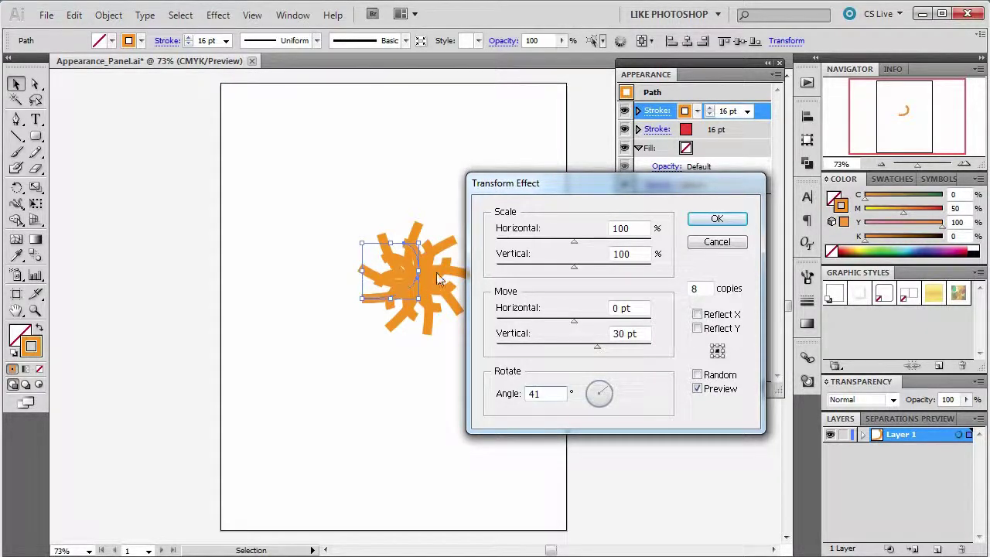
pyautogui.click(713, 358)
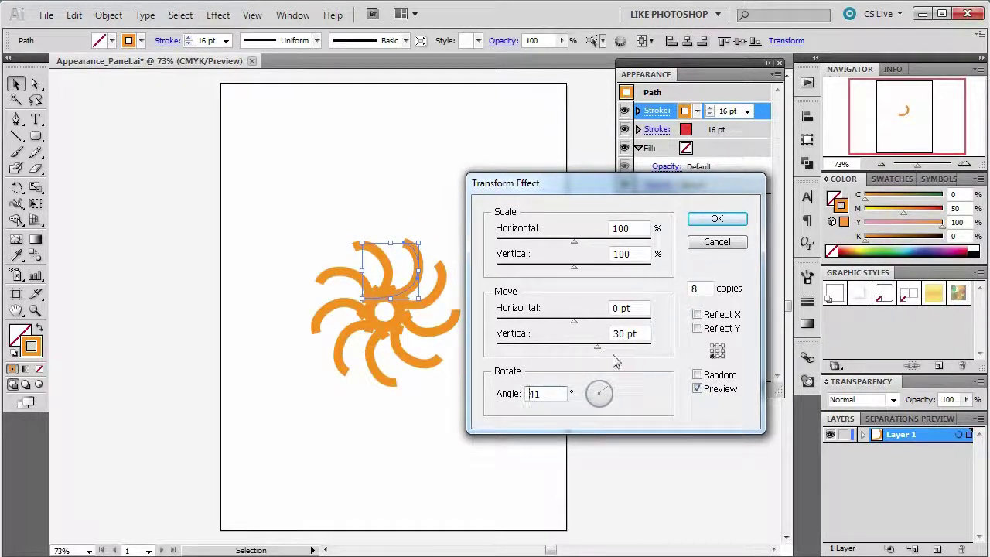
pyautogui.moveTo(596, 347); pyautogui.dragTo(575, 347)
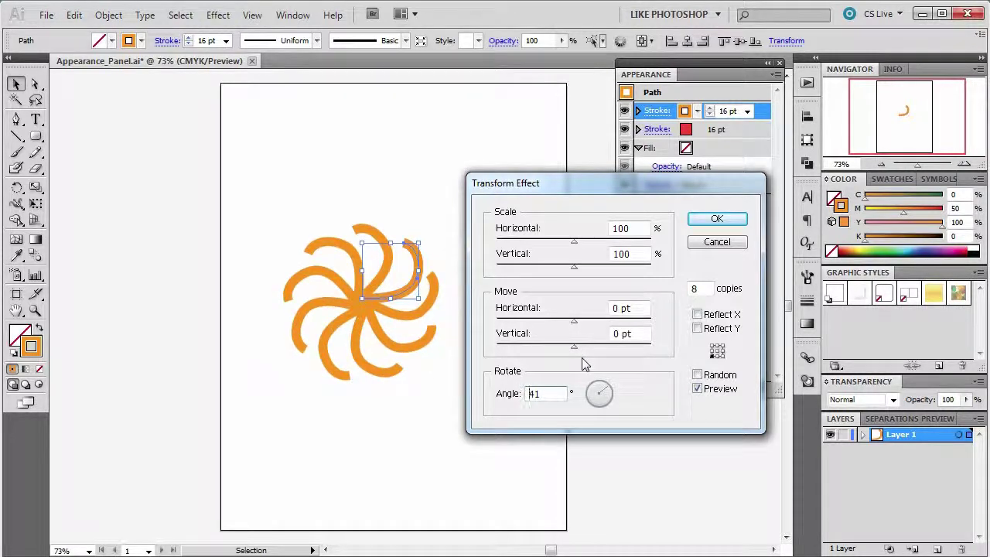
pyautogui.moveTo(573, 328); pyautogui.dragTo(594, 327)
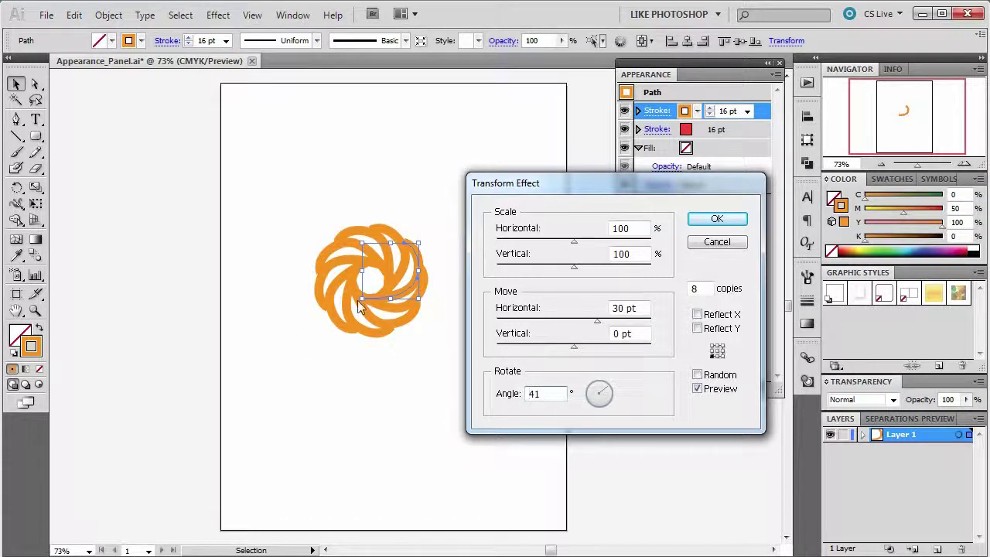
pyautogui.click(724, 222)
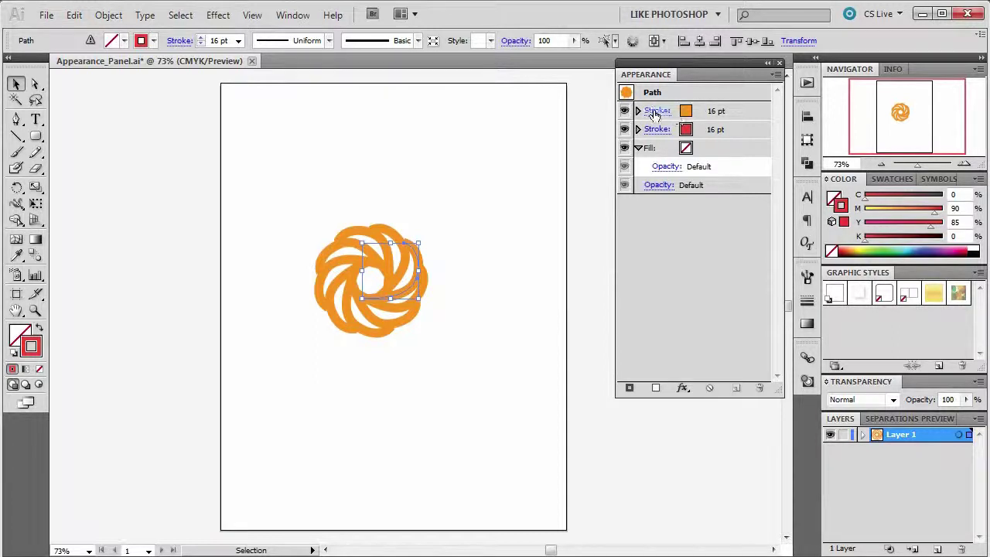
# Expand the orange stroke, inspect and toggle its Transform effect, then expand and select the red stroke.
pyautogui.click(638, 110)
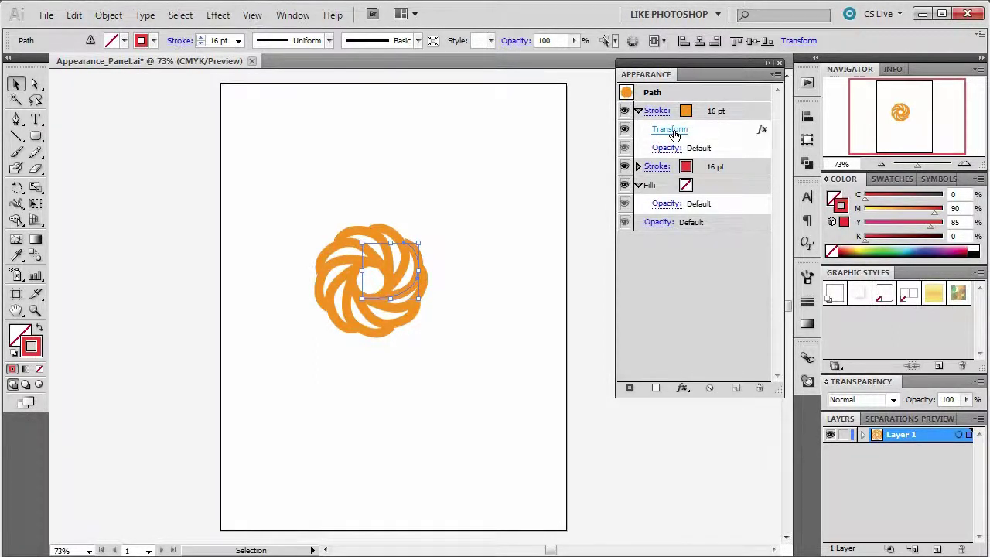
pyautogui.click(669, 130)
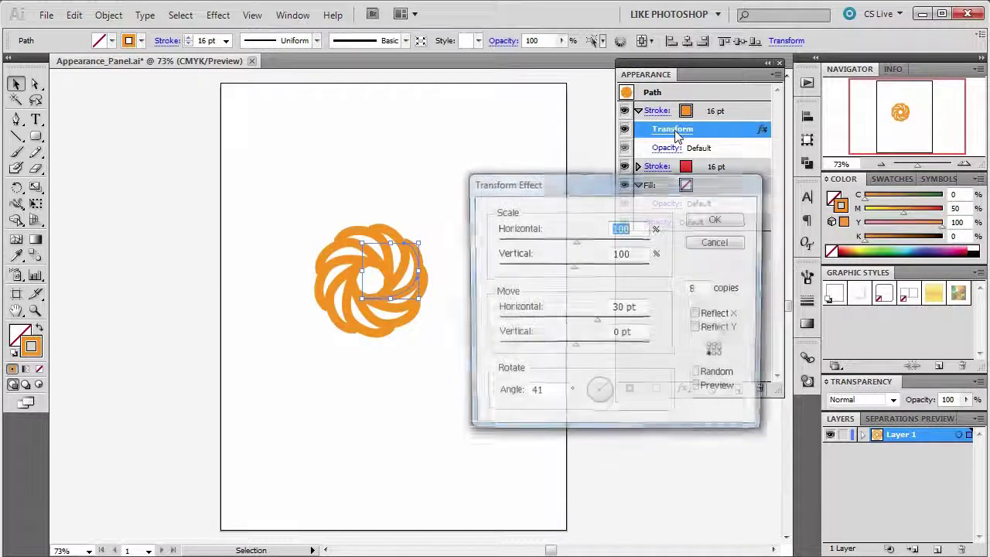
pyautogui.click(713, 242)
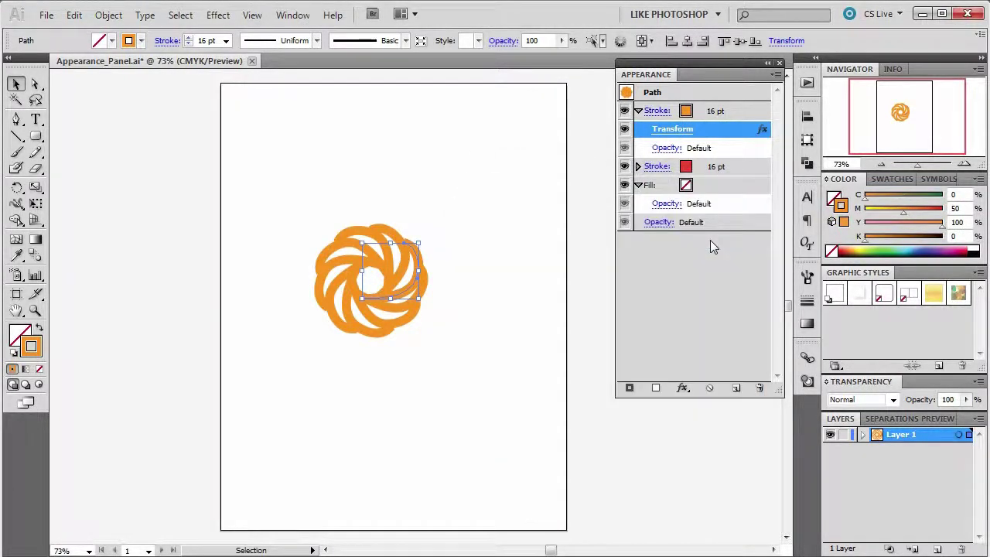
pyautogui.click(624, 129)
pyautogui.click(624, 129)
pyautogui.click(637, 166)
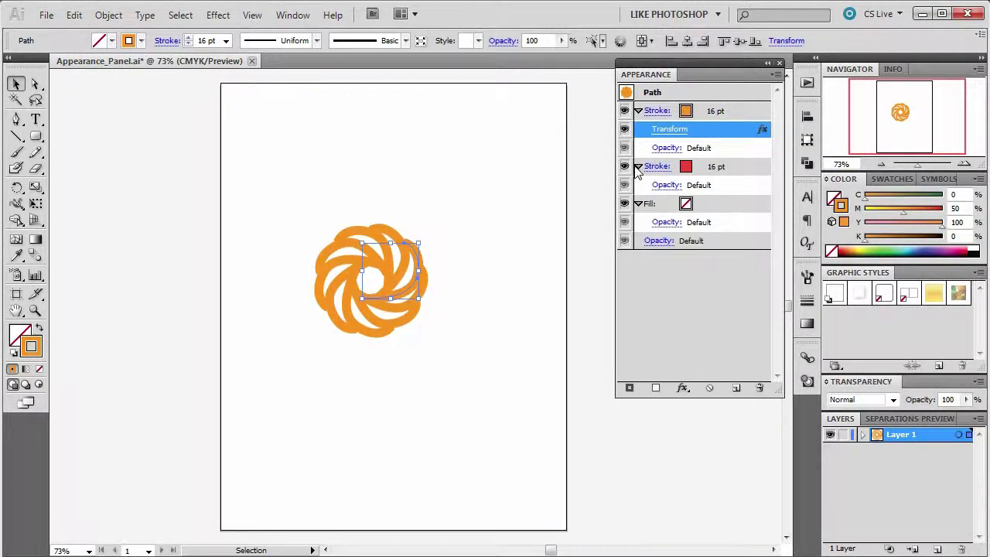
pyautogui.click(719, 169)
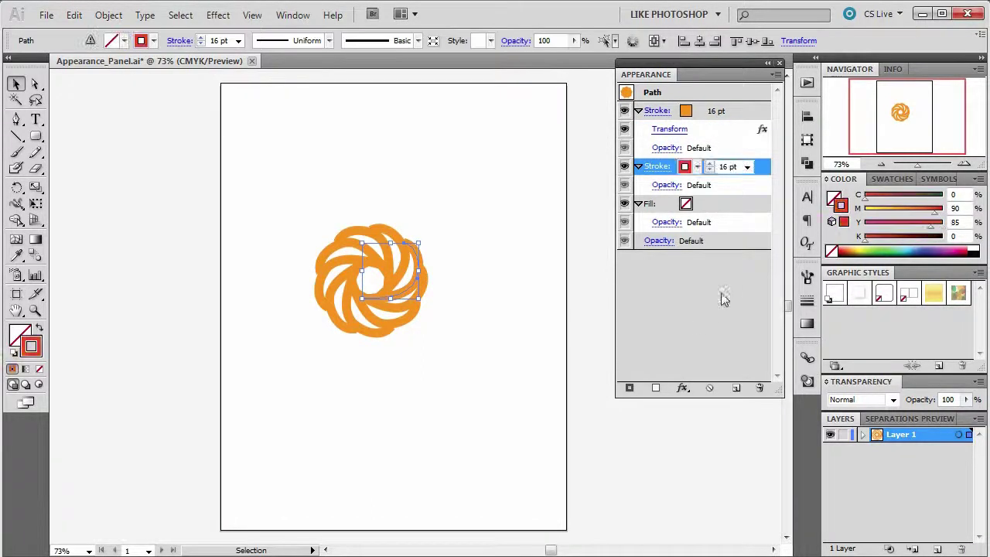
# Add a Transform effect to the red stroke: 30 pt horizontal move, 41° angle, 8 copies.
pyautogui.click(682, 388)
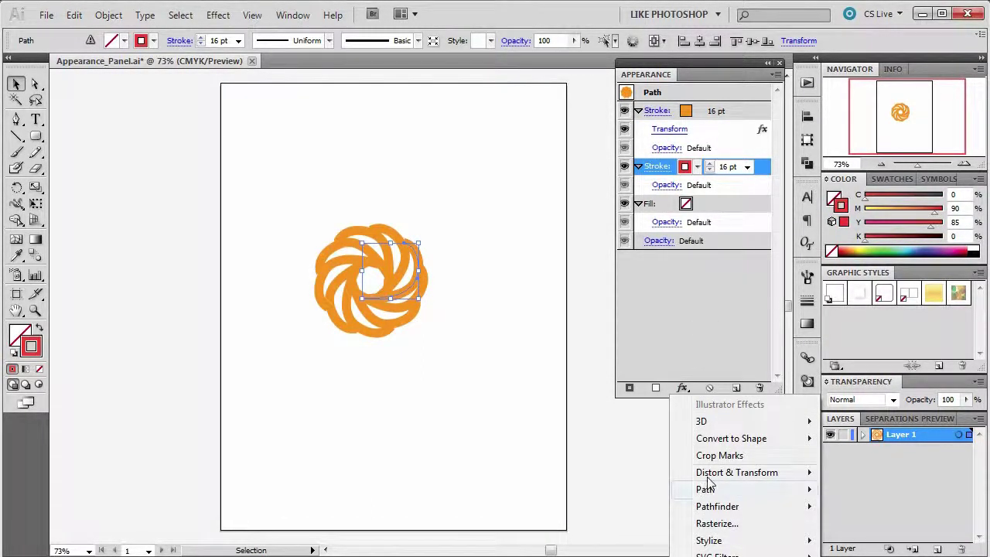
pyautogui.moveTo(719, 472)
pyautogui.click(631, 525)
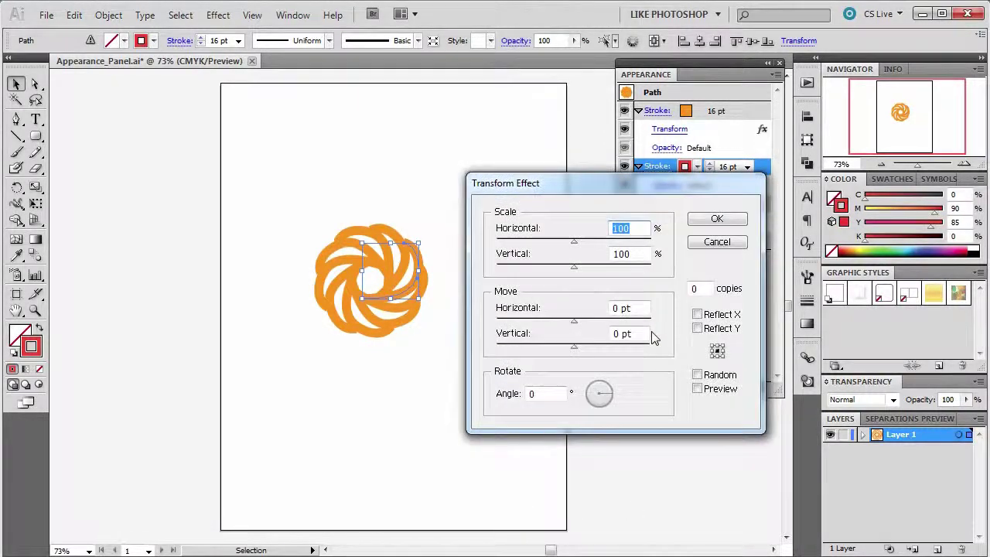
pyautogui.doubleClick(617, 307)
pyautogui.write('30')
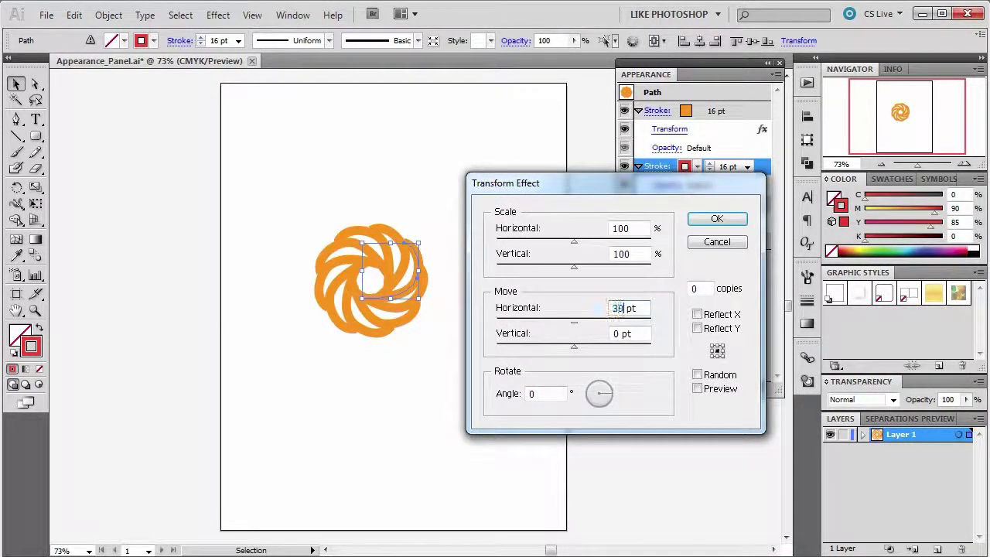
pyautogui.doubleClick(541, 393)
pyautogui.write('41')
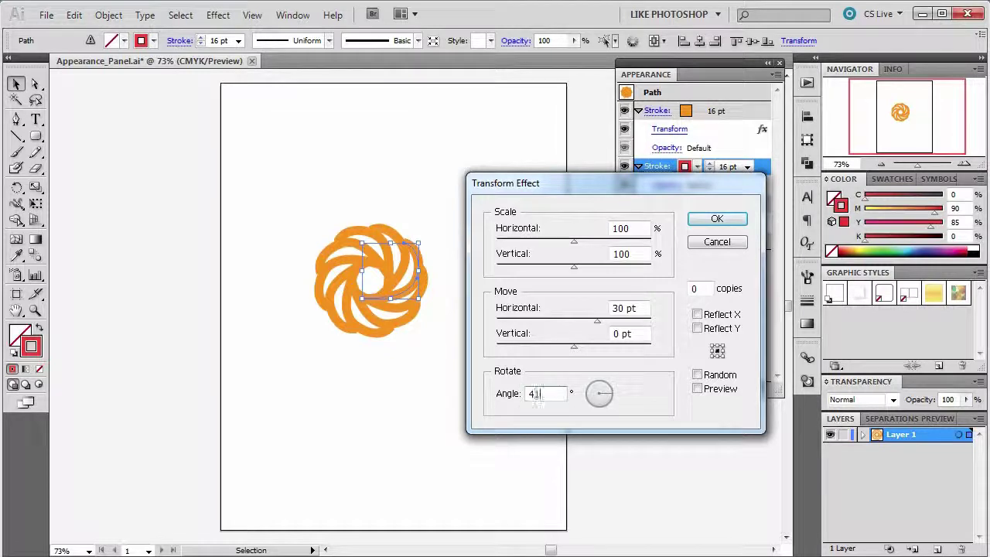
pyautogui.doubleClick(695, 288)
pyautogui.write('8')
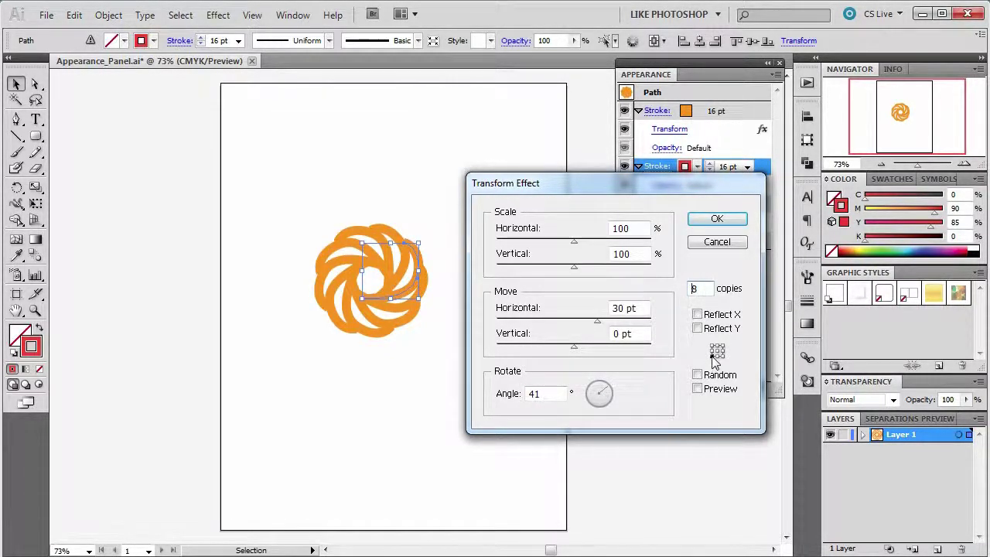
pyautogui.click(711, 220)
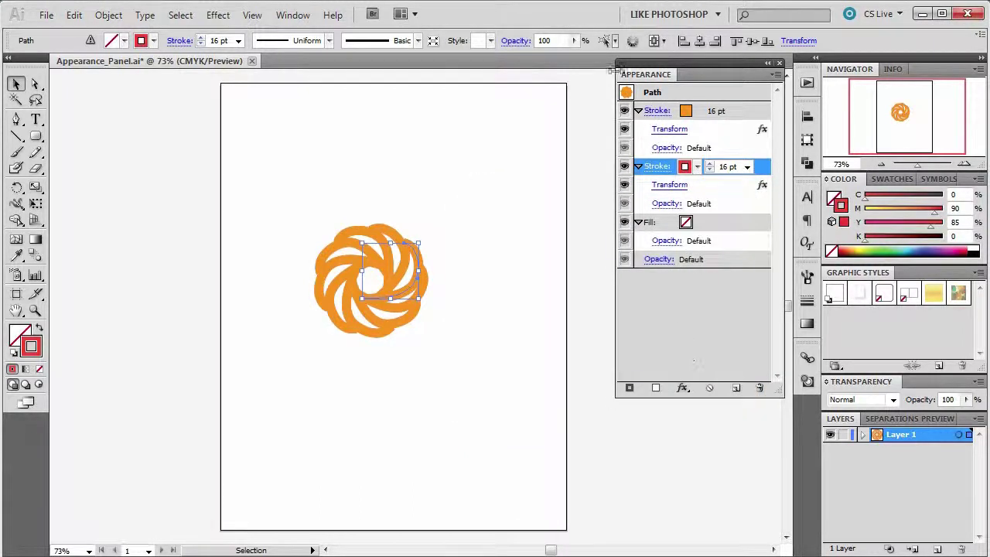
# Toggle the orange stroke to check the red one, then thin the red stroke to 9 pt.
pyautogui.click(623, 110)
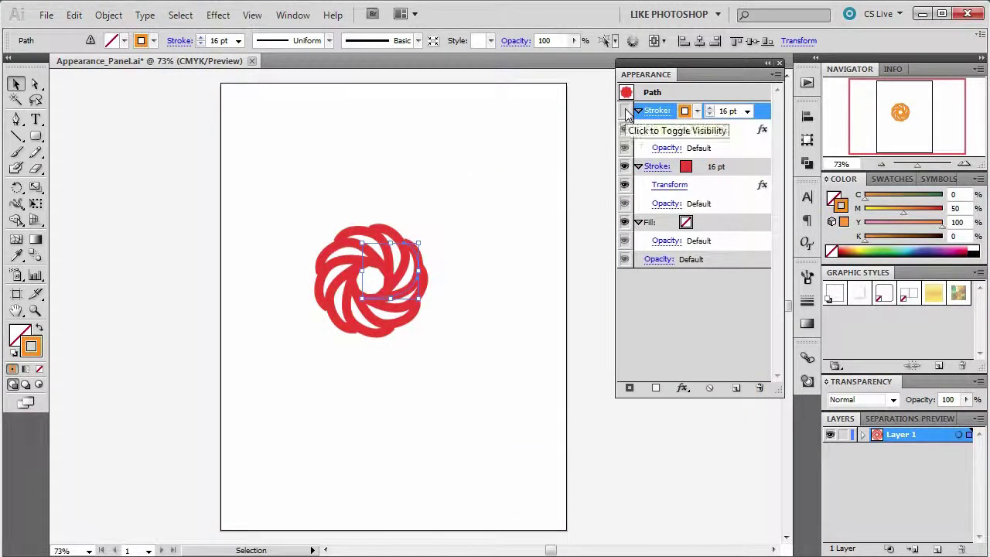
pyautogui.click(624, 111)
pyautogui.click(716, 167)
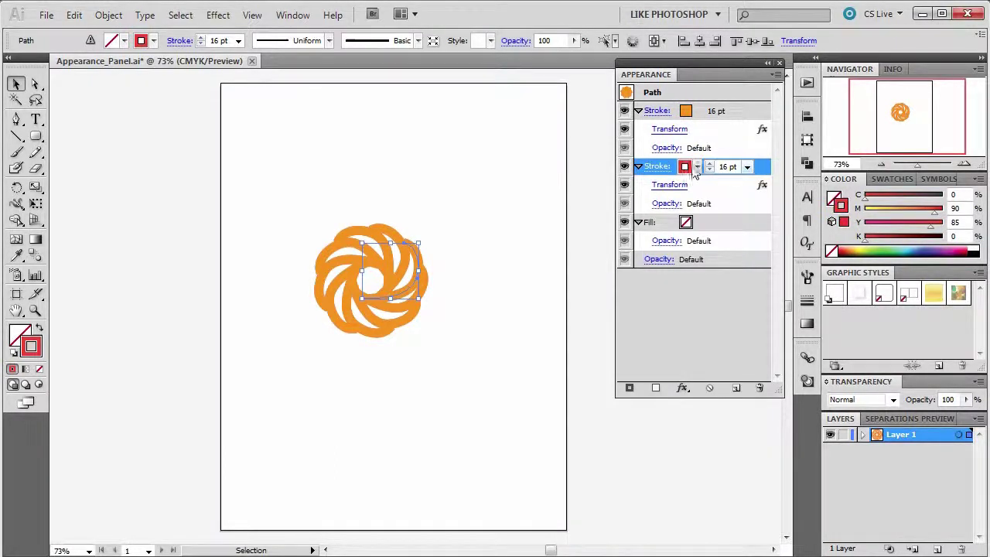
pyautogui.click(710, 170)
pyautogui.click(710, 170)
pyautogui.click(709, 171)
pyautogui.click(710, 171)
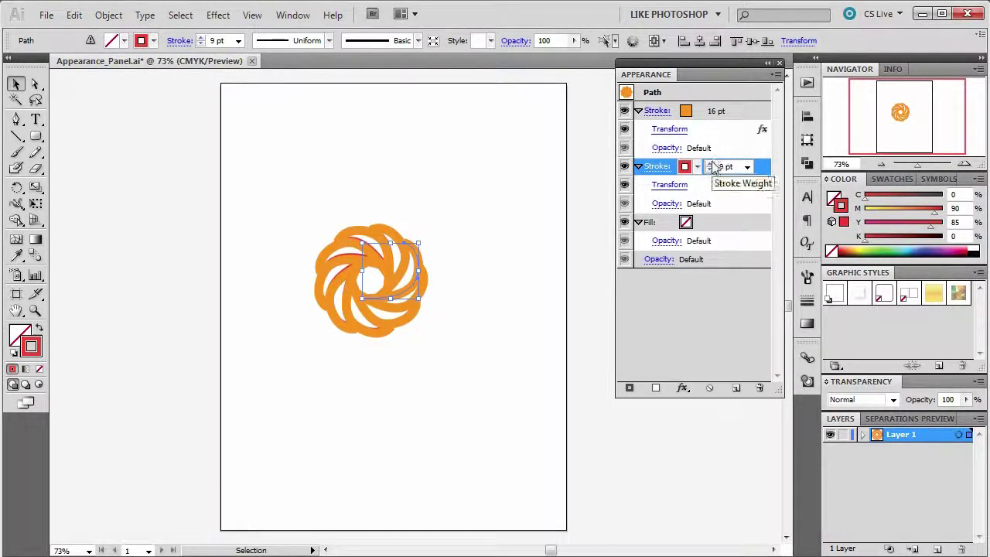
# Thicken the red stroke to 23 pt, then set its weight to exactly 16 pt.
pyautogui.click(710, 164)
pyautogui.click(710, 164)
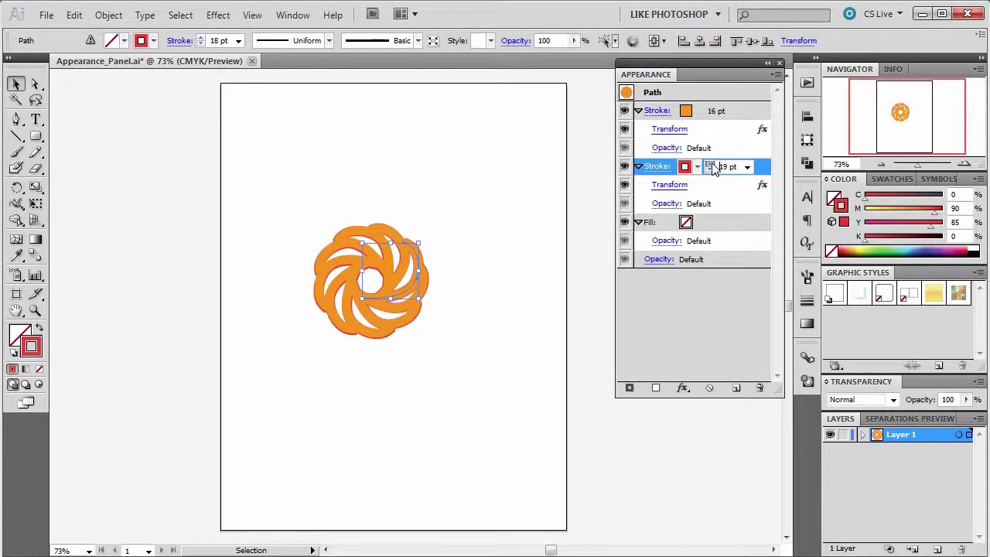
pyautogui.click(709, 164)
pyautogui.click(710, 163)
pyautogui.click(710, 164)
pyautogui.click(709, 163)
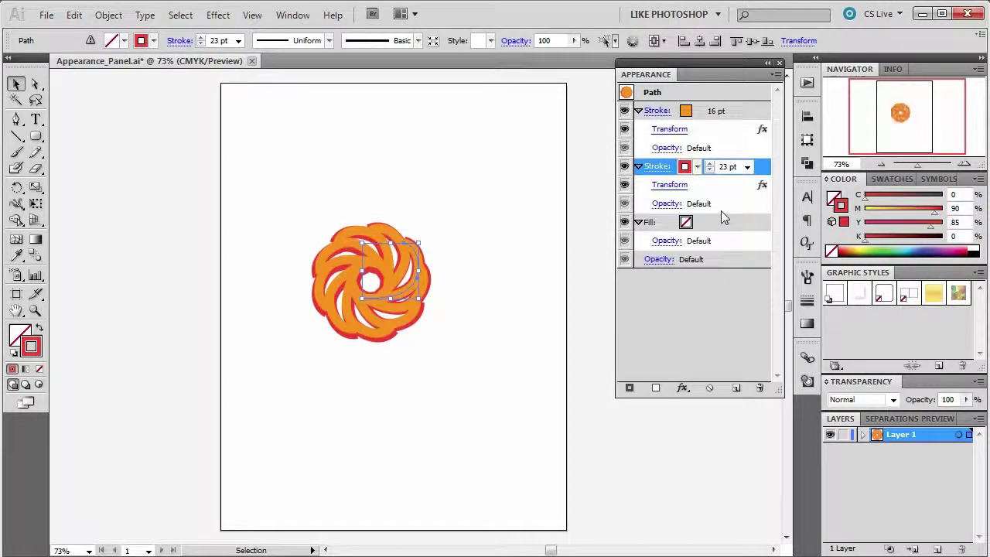
pyautogui.click(731, 166)
pyautogui.write('16')
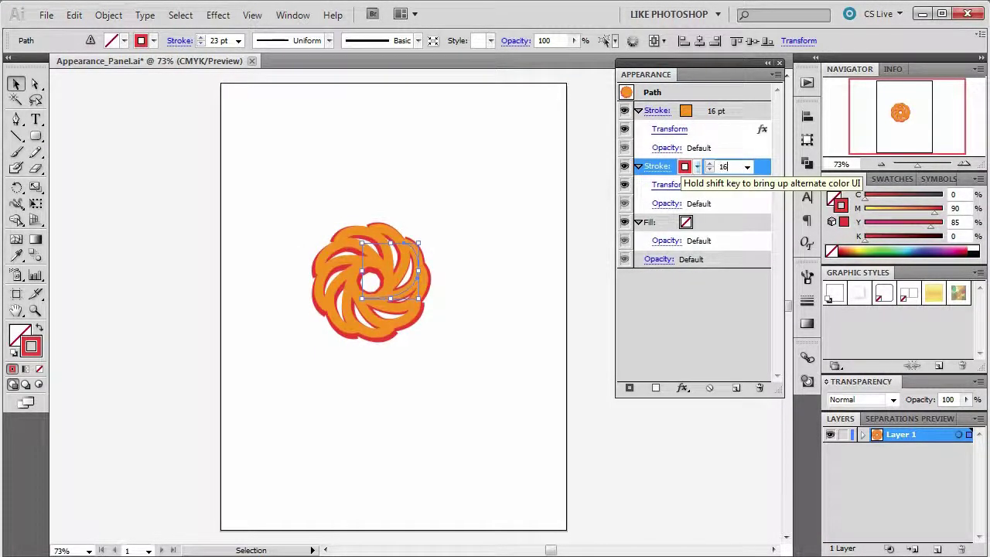
pyautogui.press('Return')
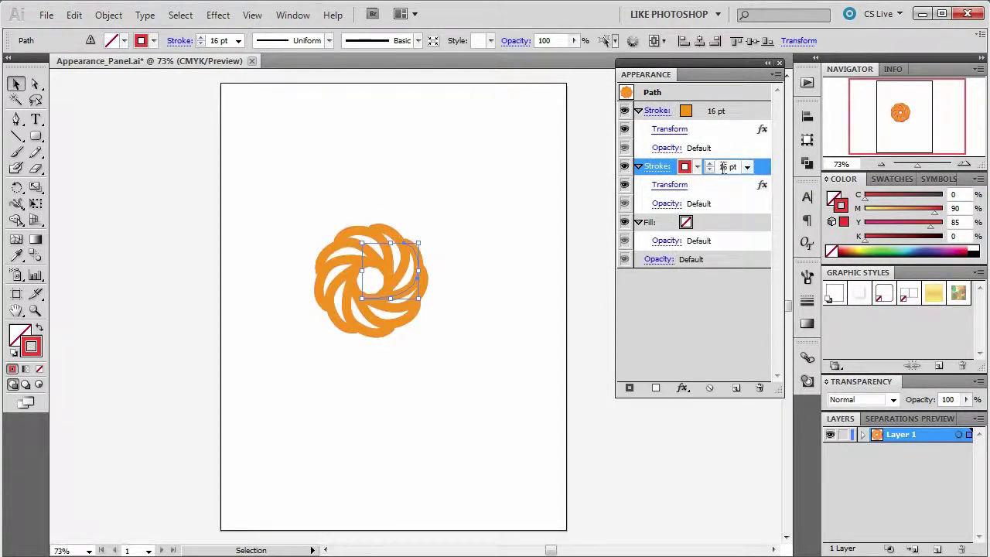
# Check the second stroke's colour swatches, leaving it red.
pyautogui.click(699, 172)
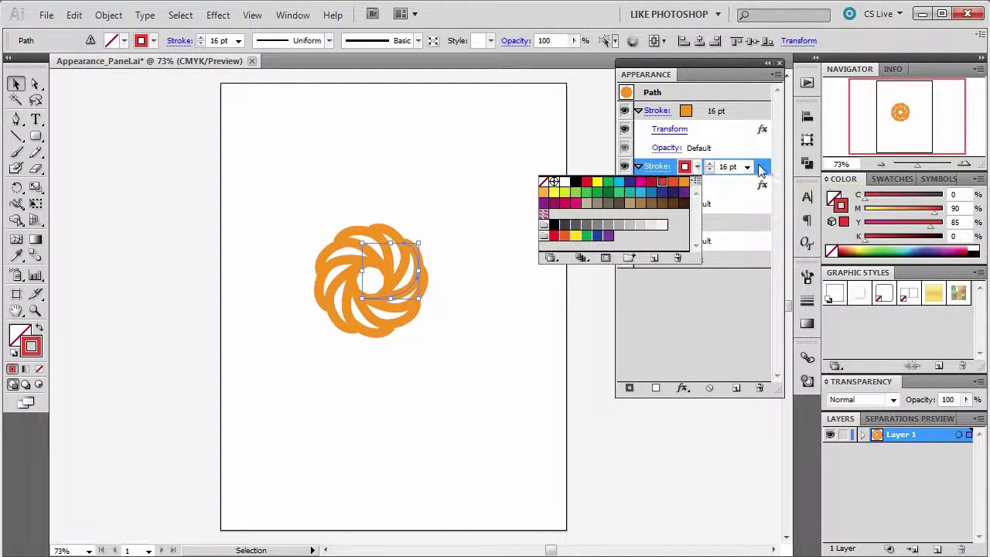
pyautogui.click(696, 171)
pyautogui.click(696, 171)
pyautogui.click(689, 168)
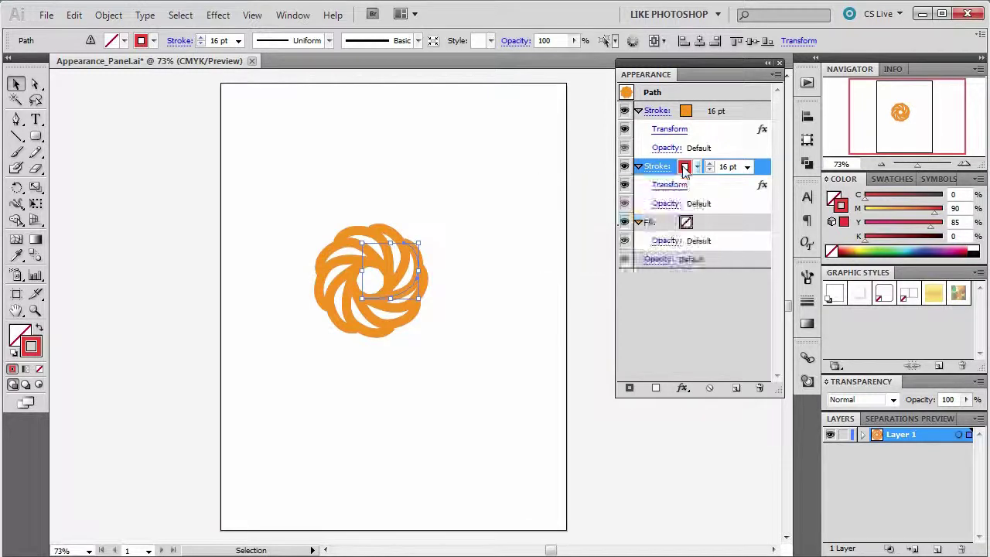
pyautogui.click(685, 168)
pyautogui.click(763, 168)
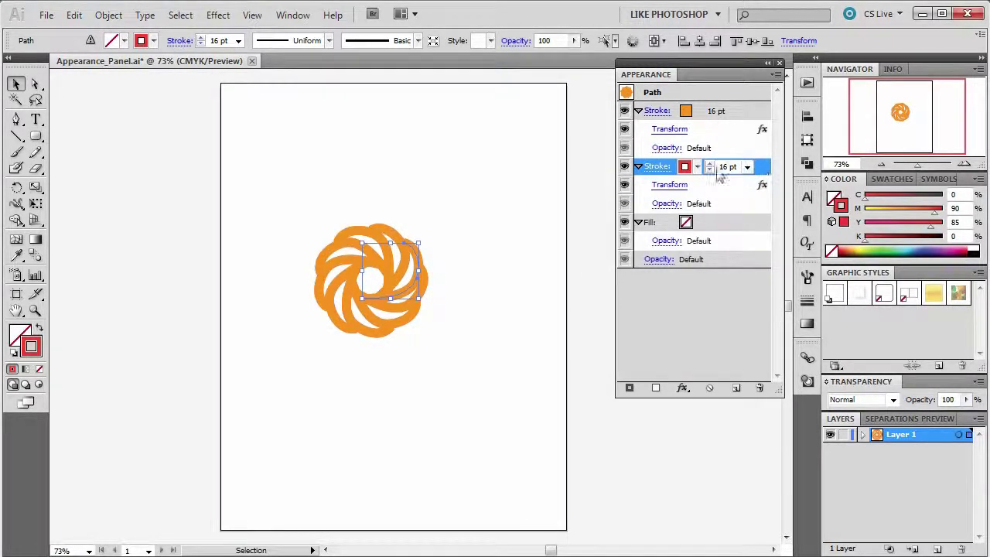
# Set the red stroke's opacity to 50% with the Overlay blending mode.
pyautogui.click(668, 202)
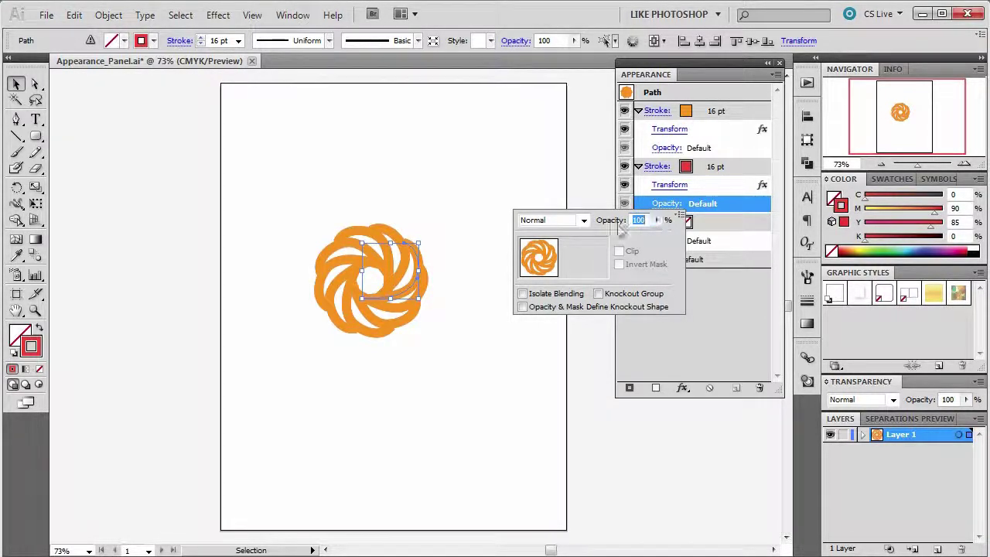
pyautogui.click(655, 221)
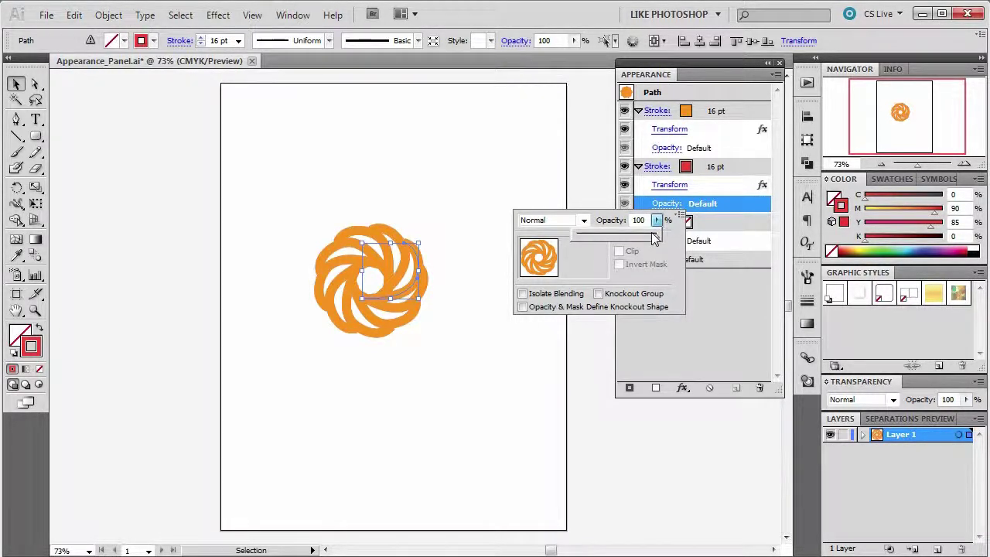
pyautogui.moveTo(657, 234); pyautogui.dragTo(616, 230)
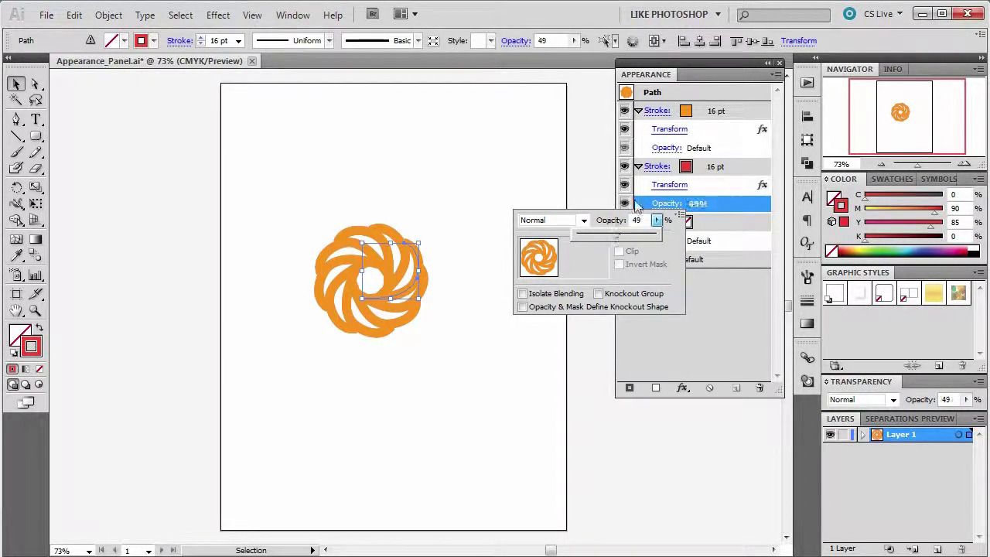
pyautogui.click(638, 220)
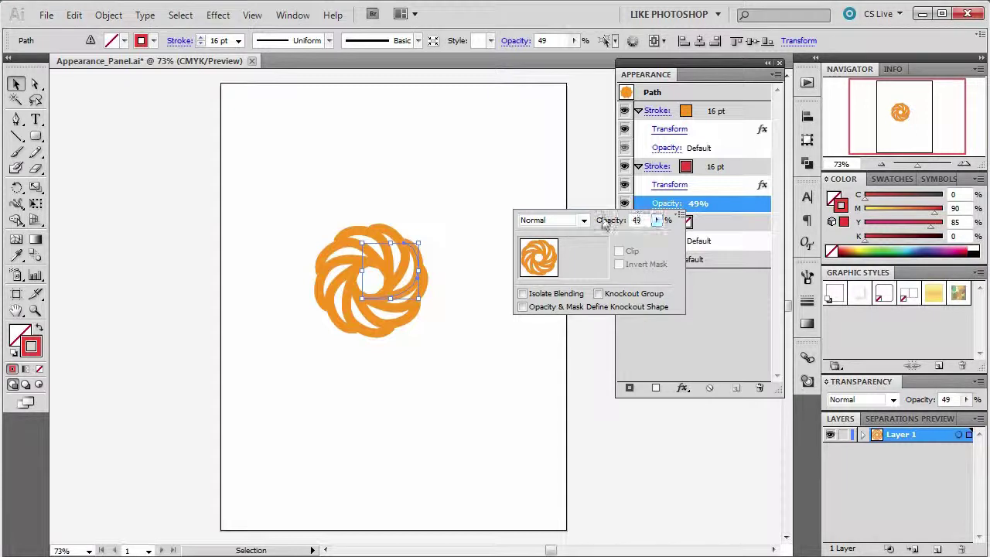
pyautogui.doubleClick(637, 220)
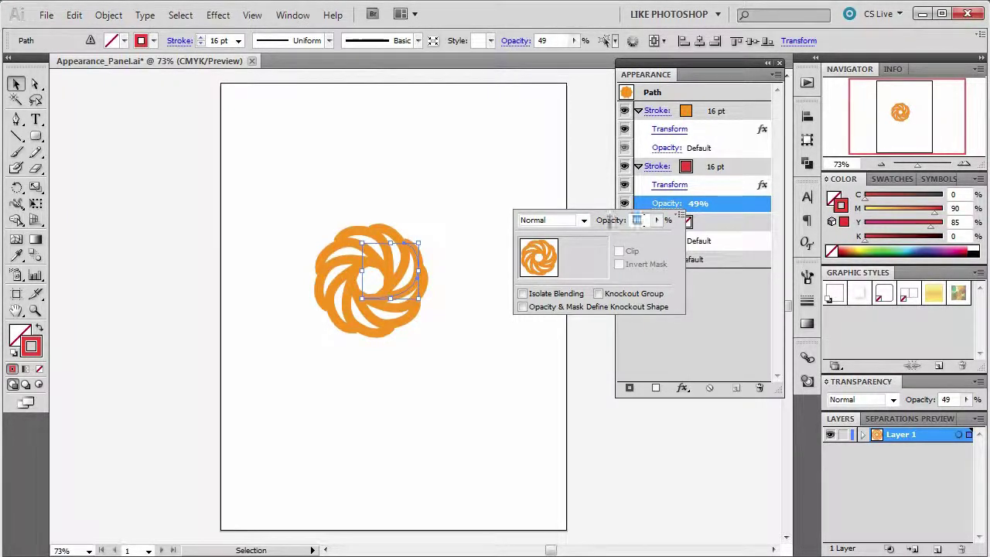
pyautogui.click(584, 220)
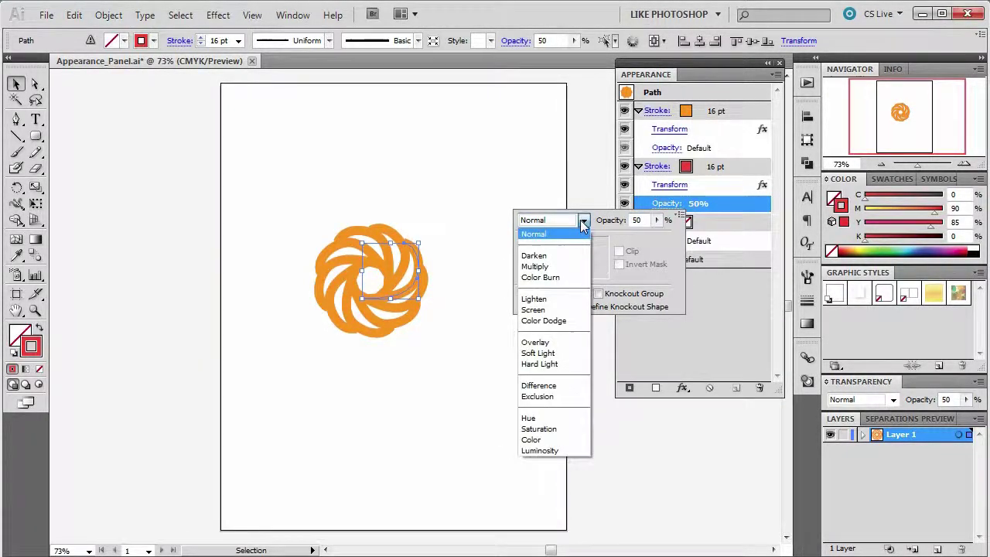
pyautogui.click(567, 341)
pyautogui.click(756, 308)
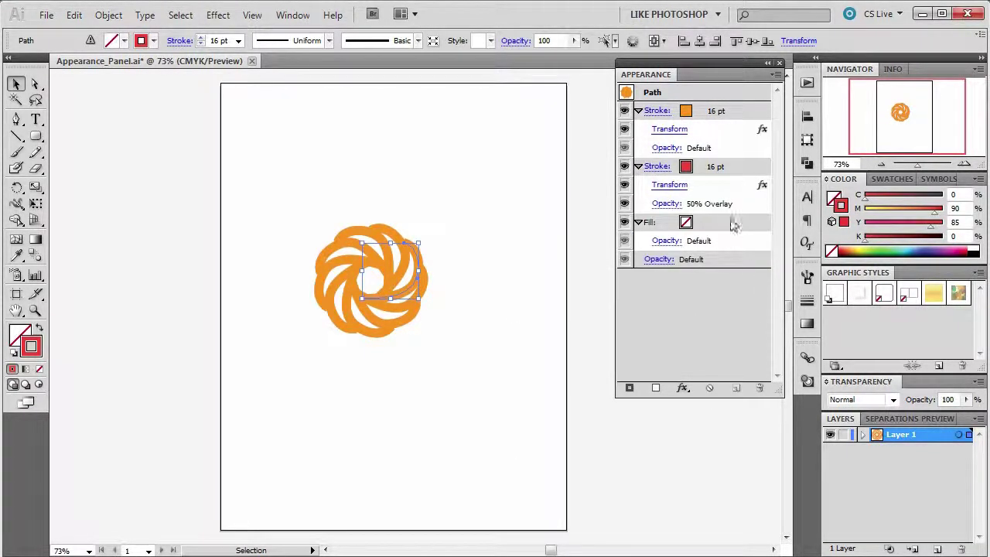
# Move the red stroke above the orange one and apply the chalk brush to it.
pyautogui.moveTo(734, 170); pyautogui.dragTo(748, 112)
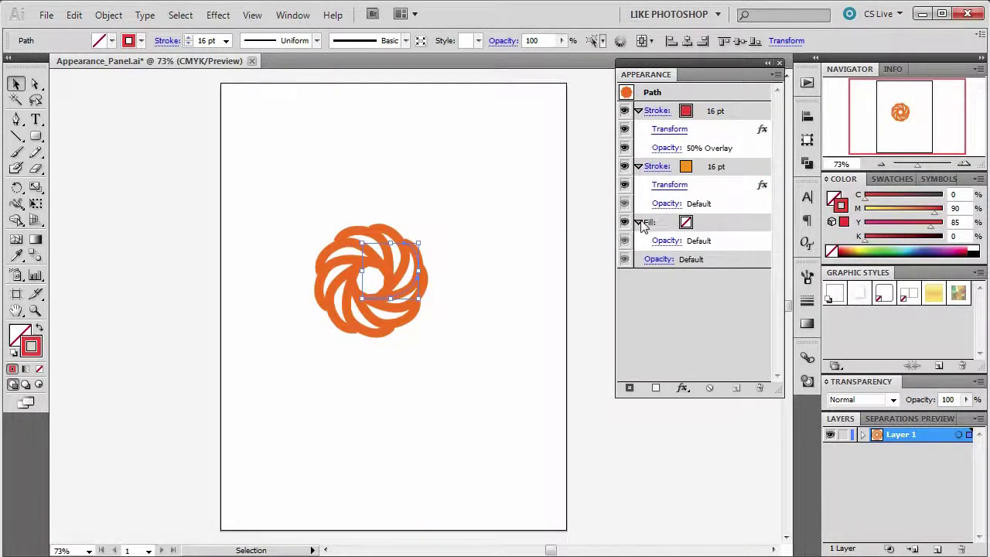
pyautogui.click(712, 114)
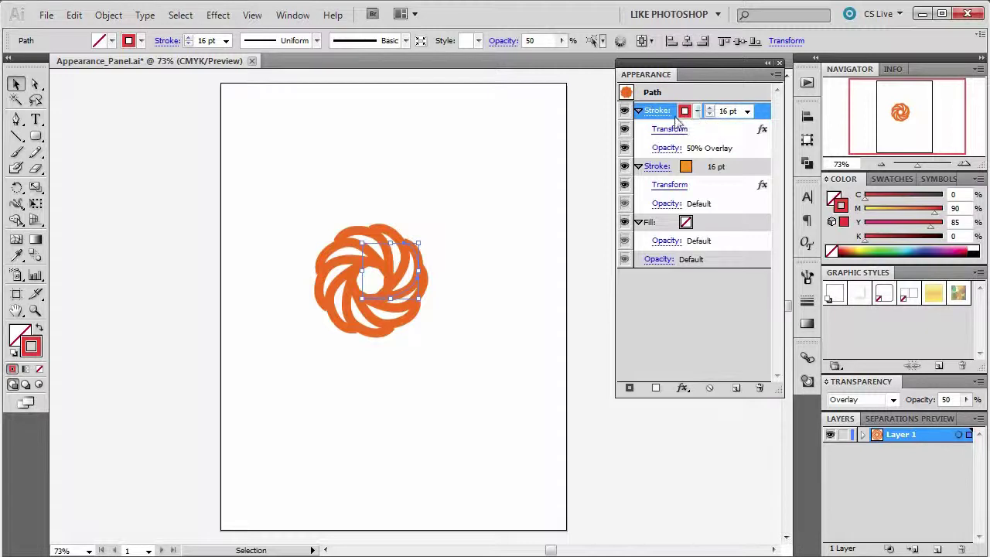
pyautogui.click(405, 41)
pyautogui.click(379, 113)
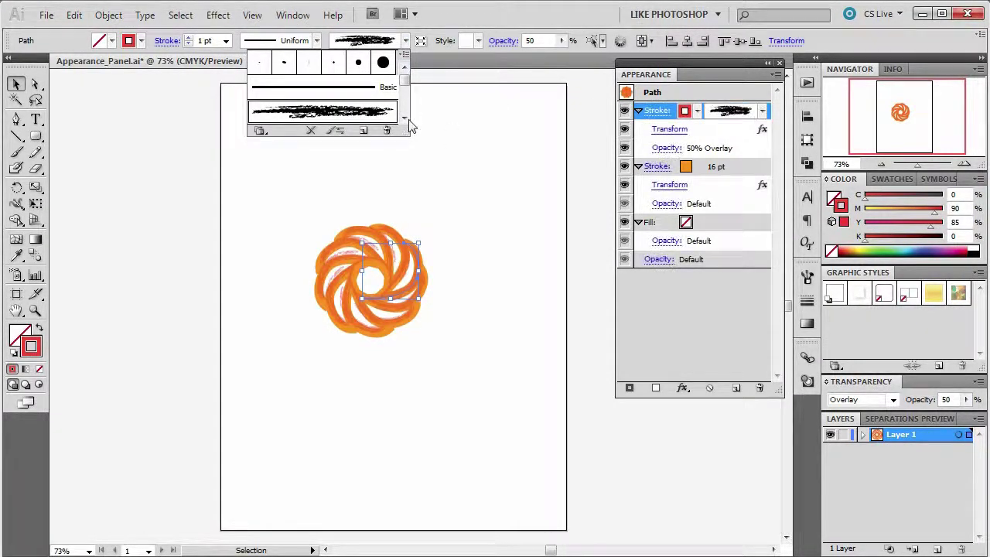
pyautogui.click(36, 310)
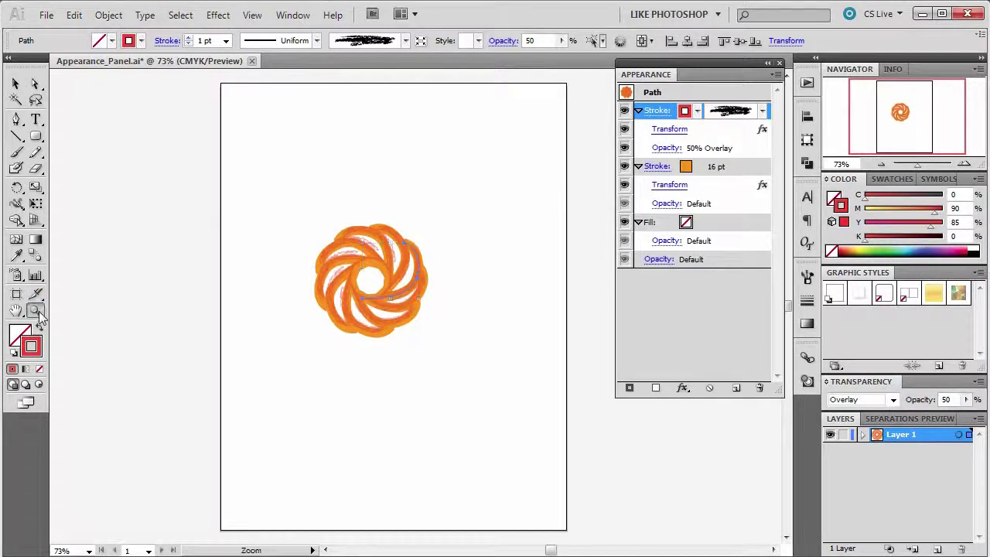
# Zoom in and, after trying several swatches, fill the pinwheel with tan C=25 M=40 Y=65 K=0.
pyautogui.click(389, 277)
pyautogui.click(405, 324)
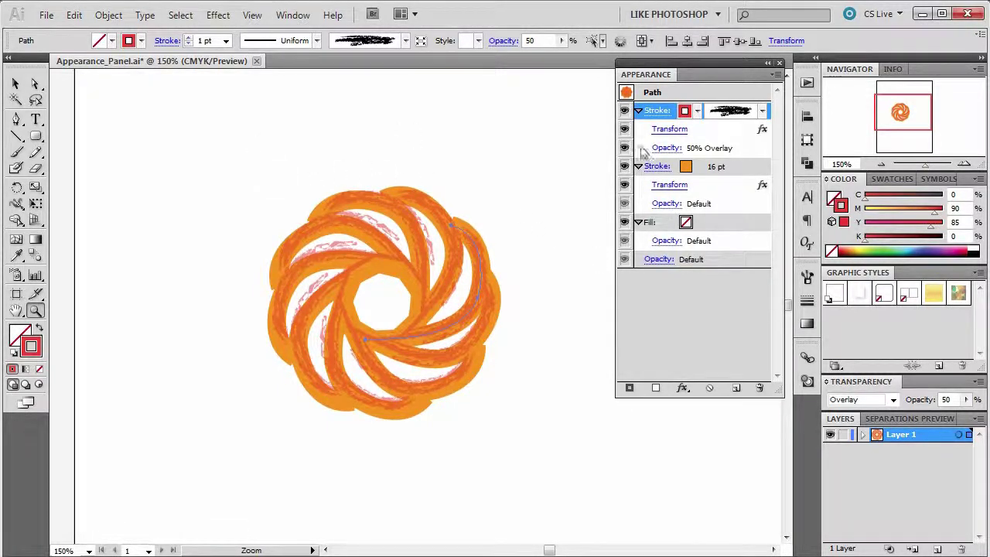
pyautogui.click(686, 222)
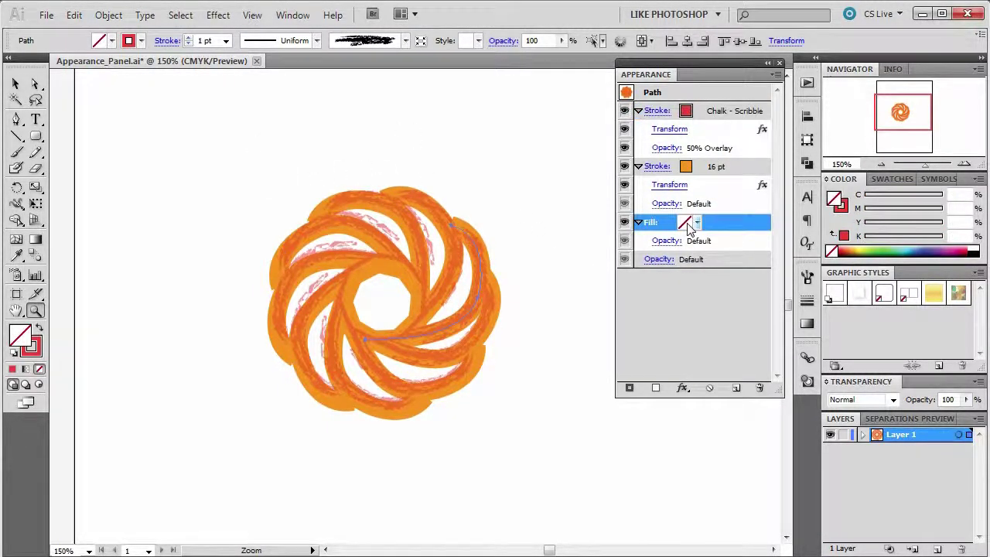
pyautogui.click(695, 223)
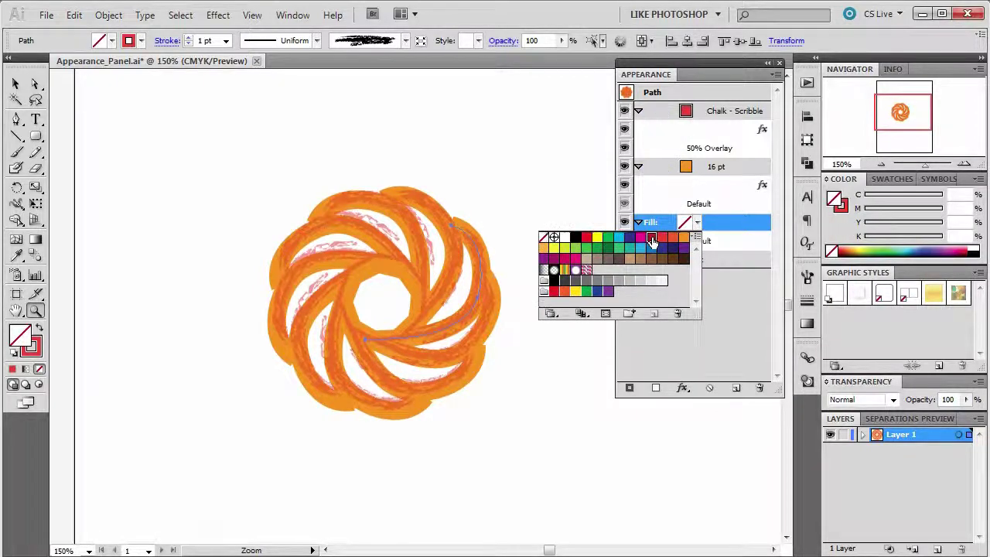
pyautogui.click(651, 239)
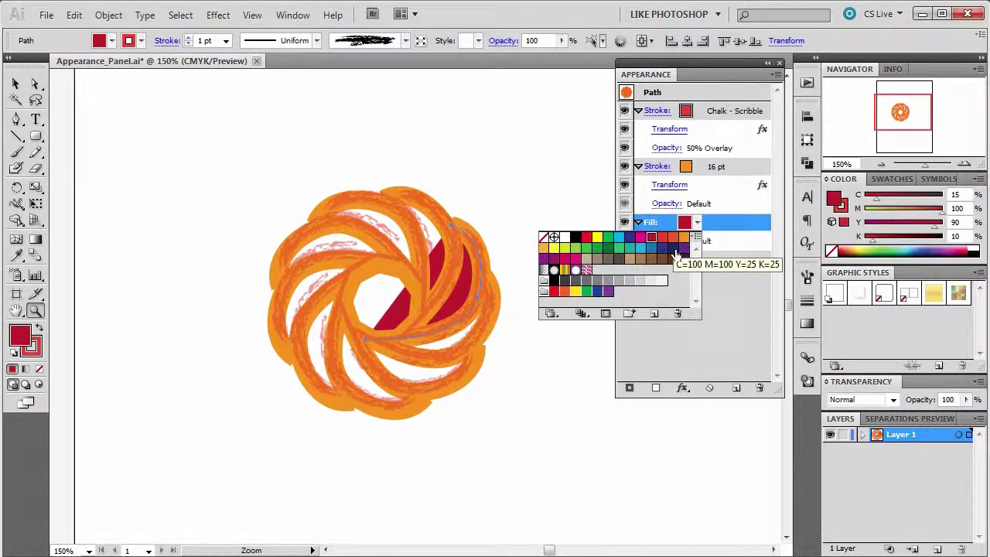
pyautogui.click(641, 249)
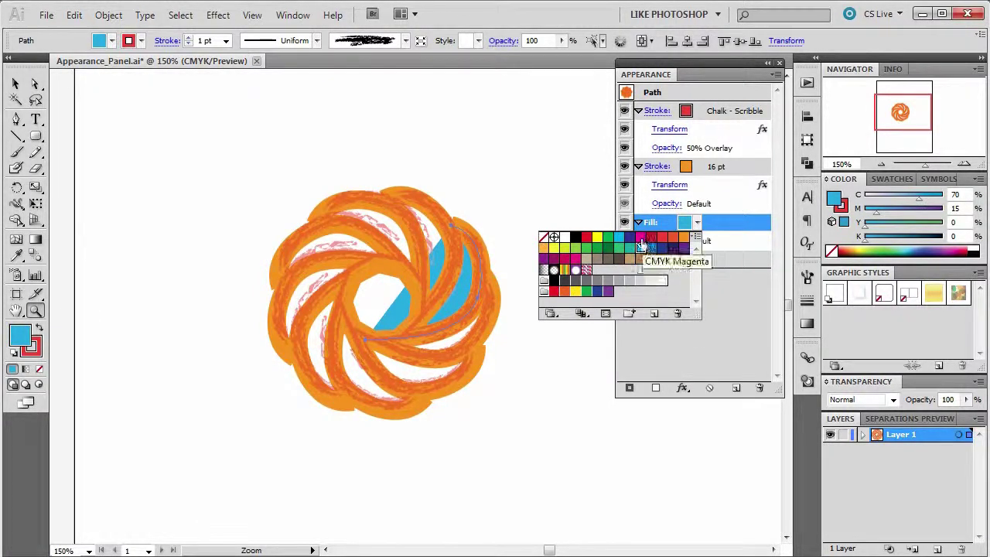
pyautogui.click(630, 250)
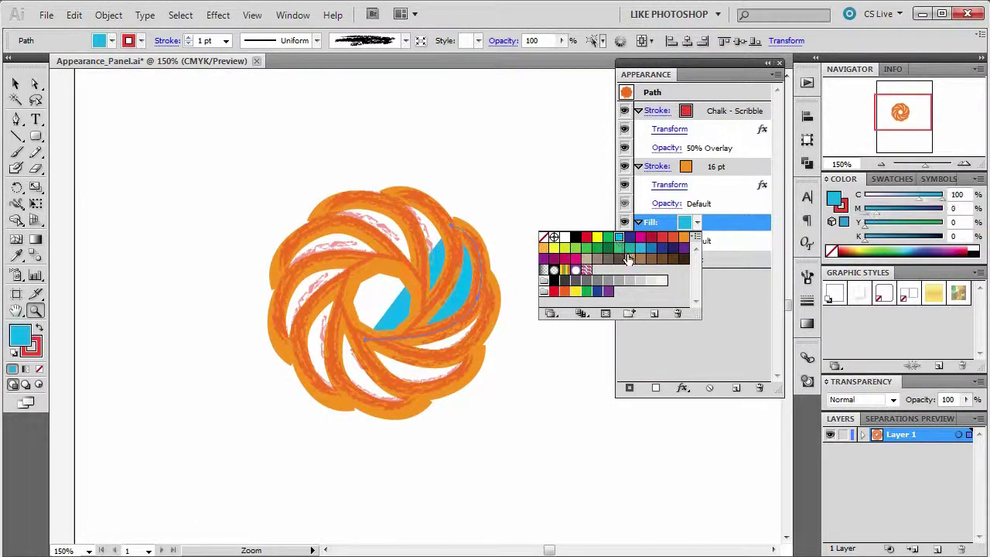
pyautogui.click(630, 250)
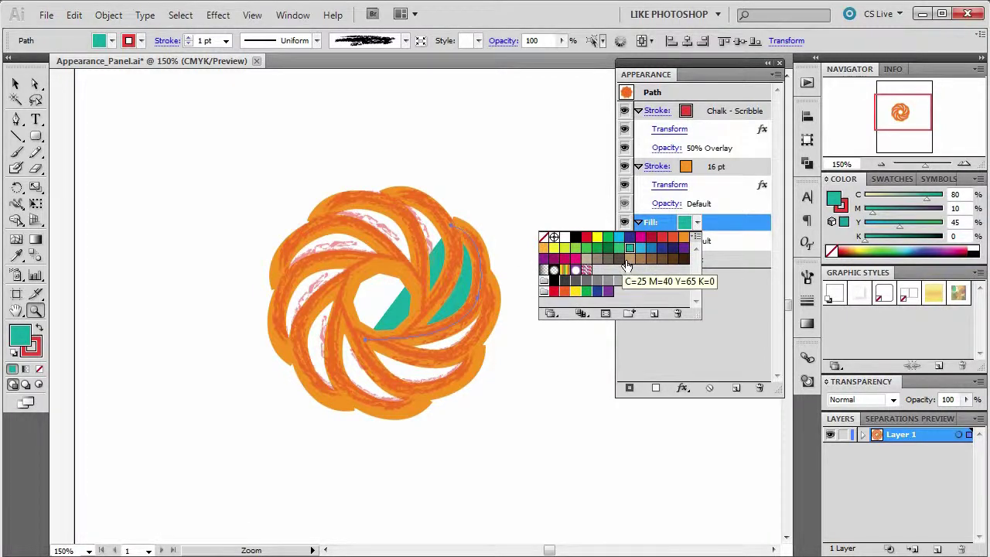
pyautogui.click(586, 258)
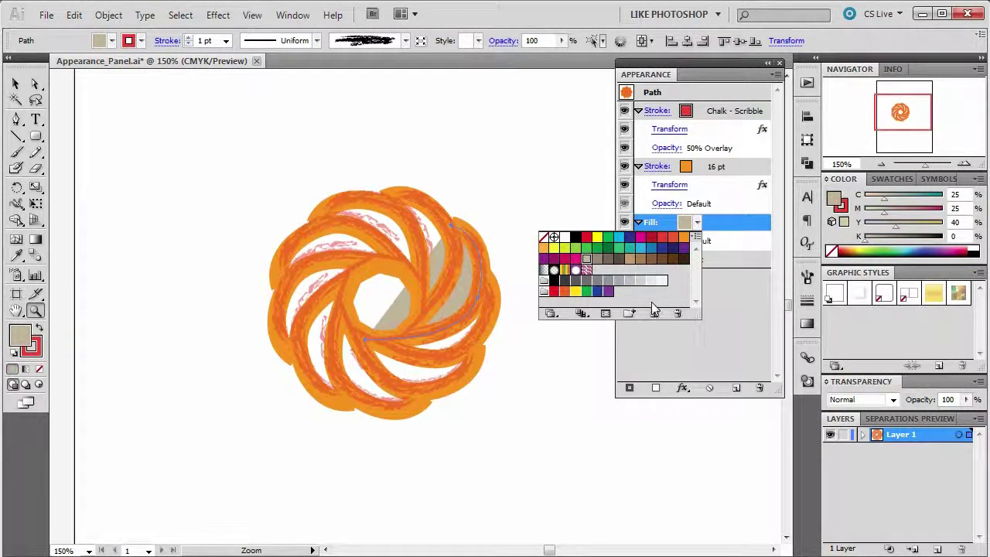
pyautogui.click(629, 258)
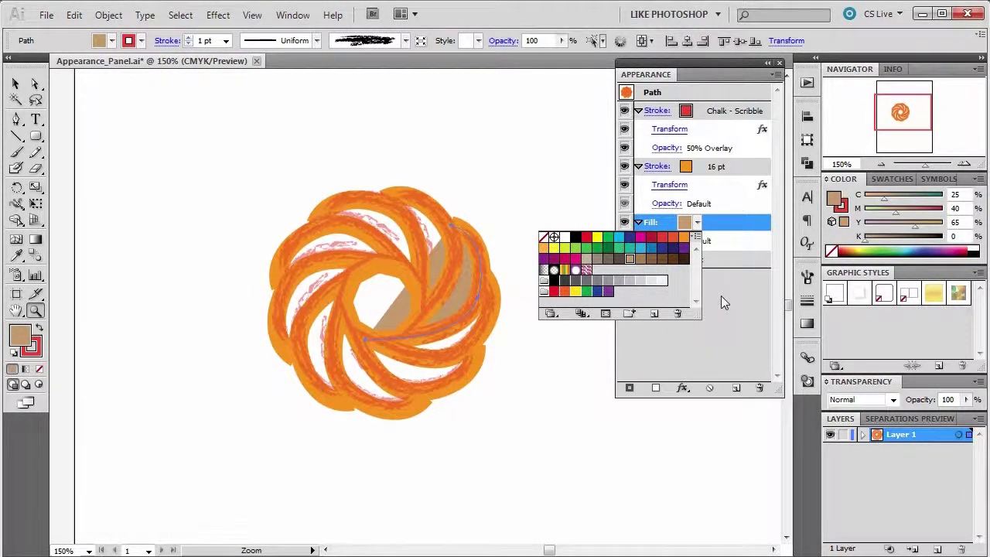
pyautogui.click(750, 303)
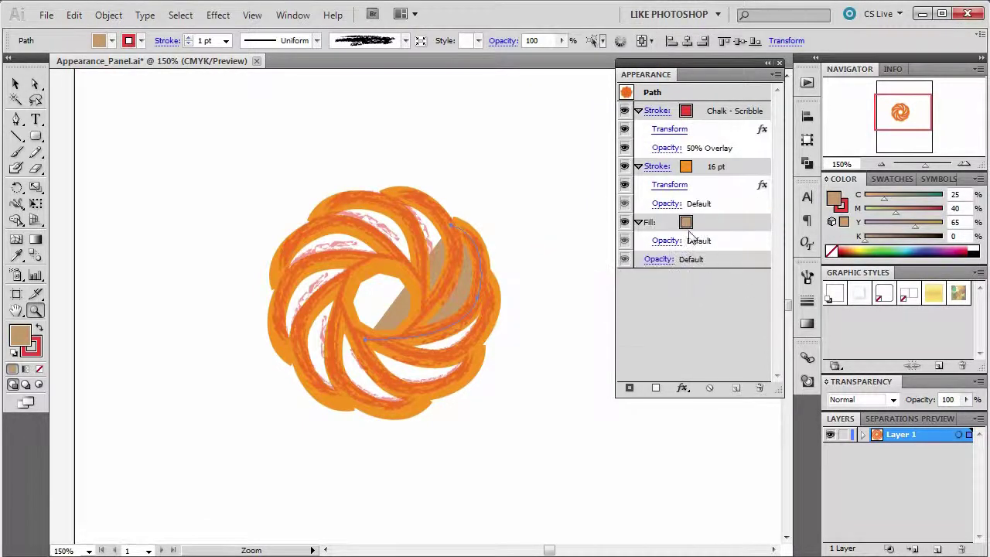
pyautogui.click(674, 243)
# Lower the tan fill's opacity to 57%.
pyautogui.click(674, 242)
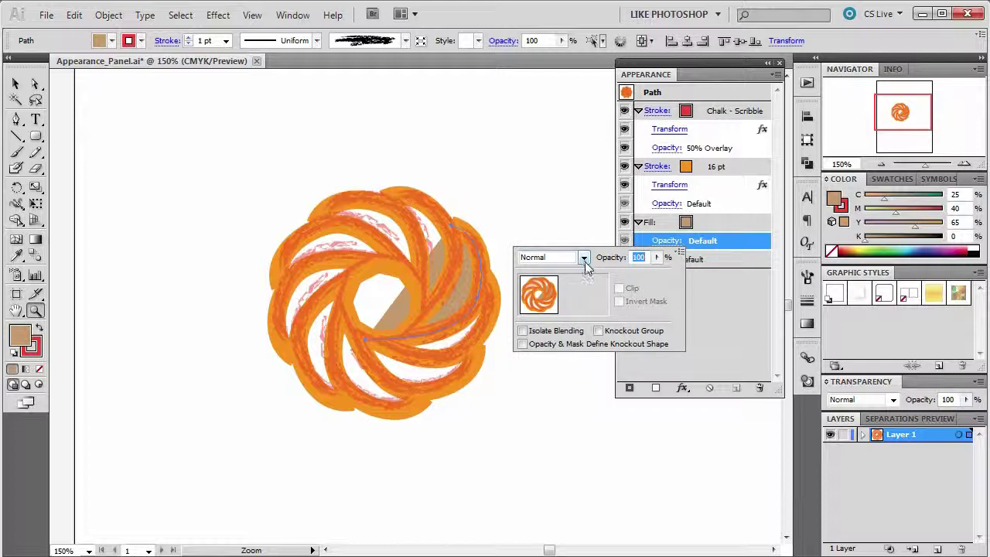
pyautogui.moveTo(656, 257); pyautogui.dragTo(622, 273)
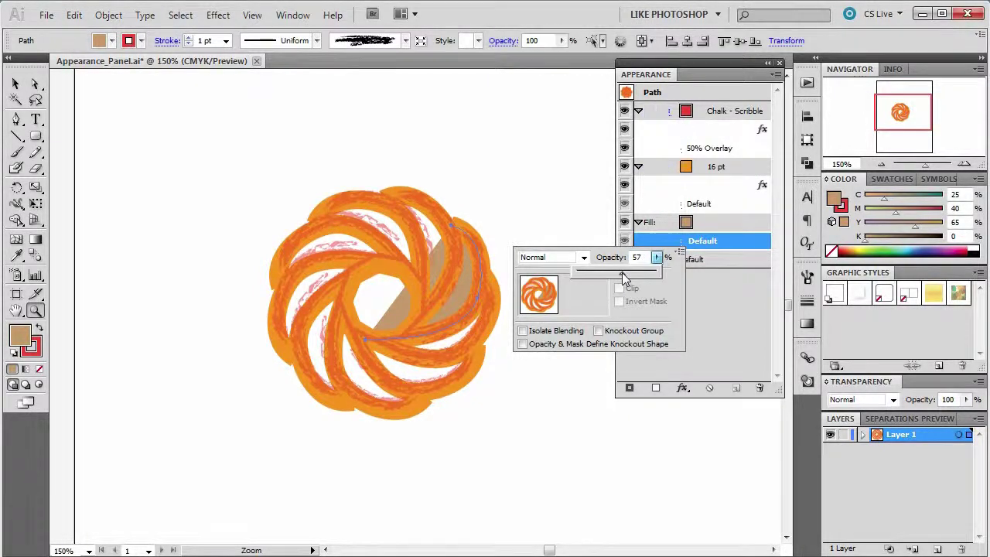
pyautogui.click(733, 307)
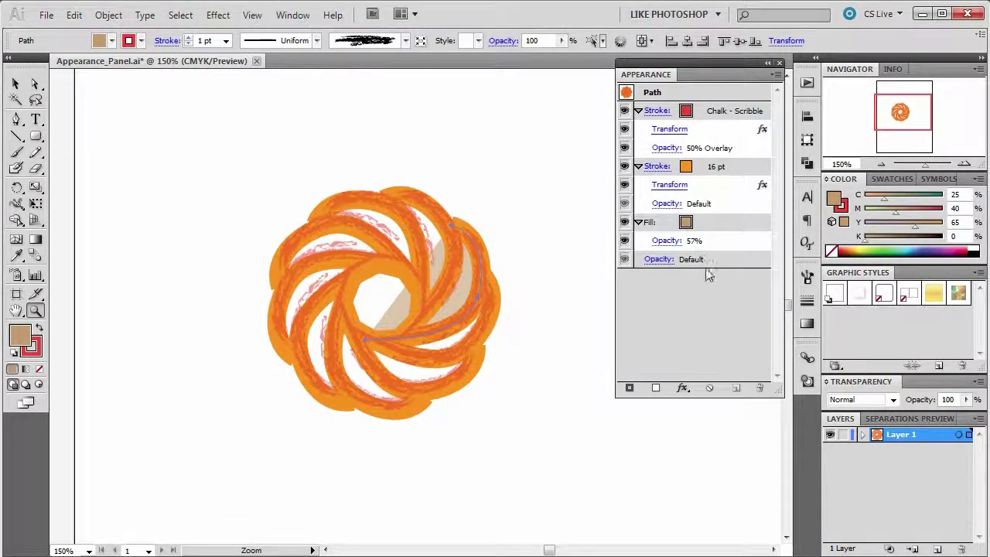
# Add a Transform effect to the fill: 8 copies, 30 pt horizontal move, 41° angle.
pyautogui.click(700, 226)
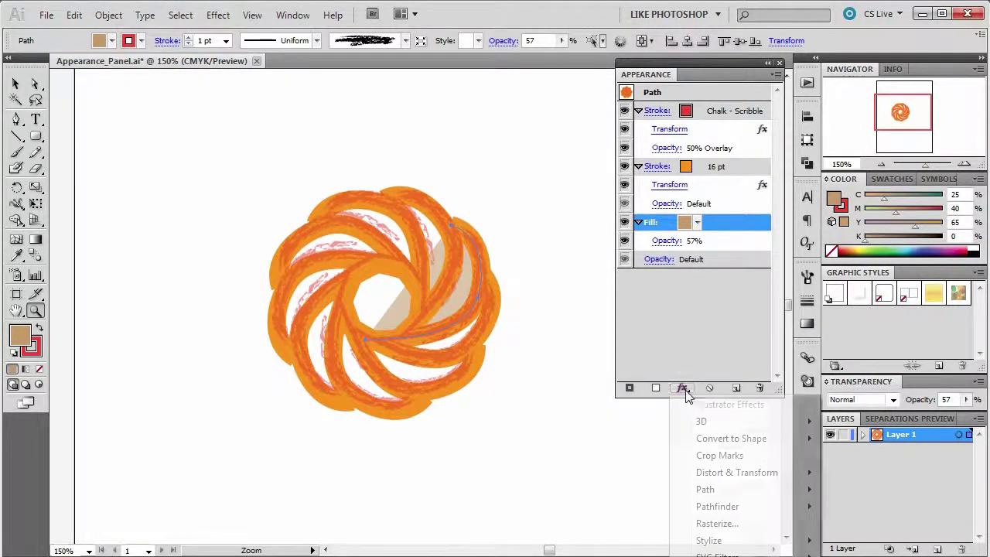
pyautogui.moveTo(723, 473)
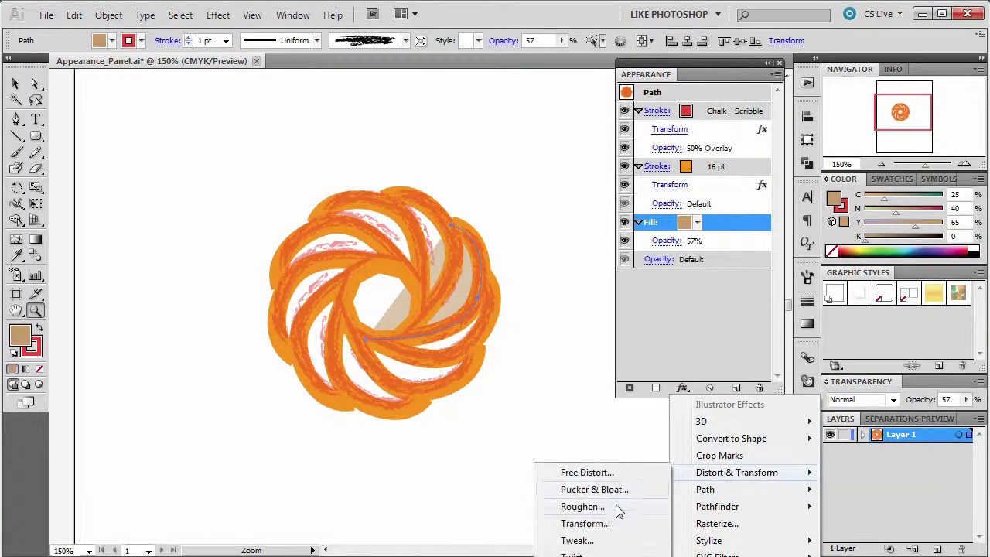
pyautogui.click(601, 523)
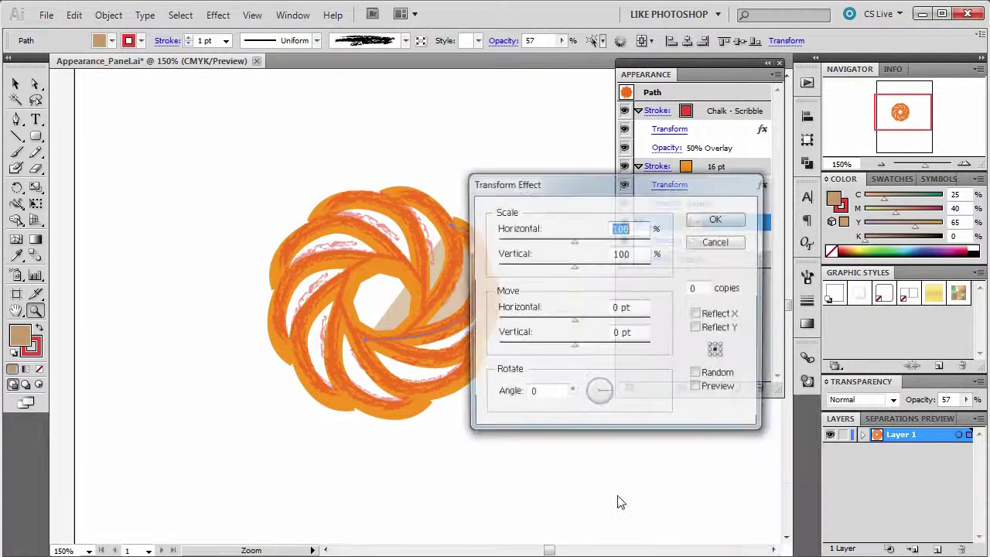
pyautogui.click(704, 288)
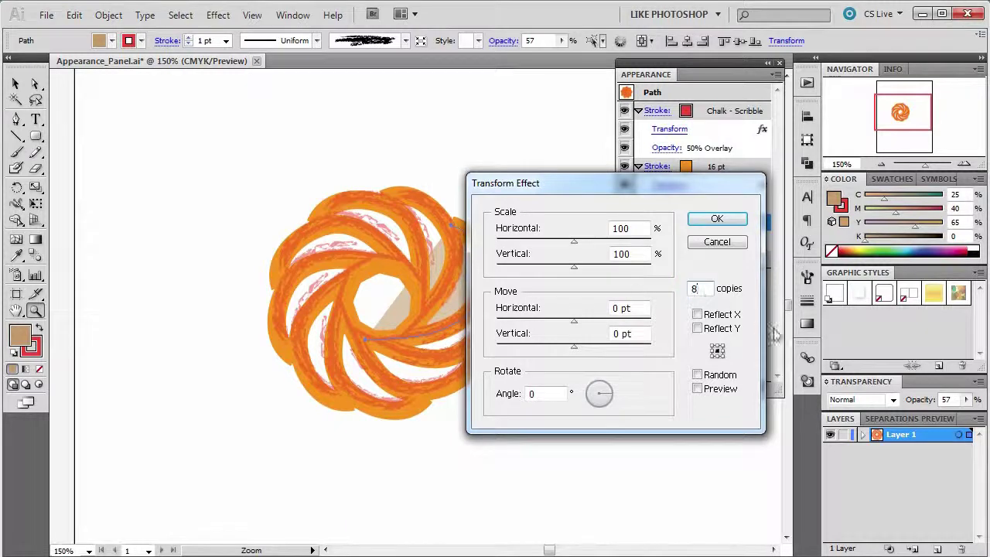
pyautogui.click(697, 388)
pyautogui.doubleClick(617, 309)
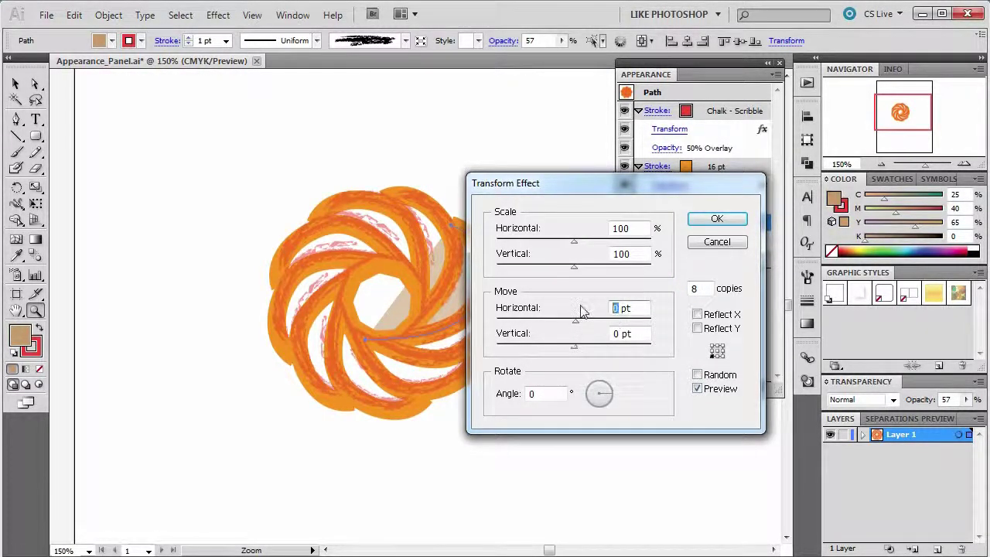
pyautogui.write('30')
pyautogui.doubleClick(533, 395)
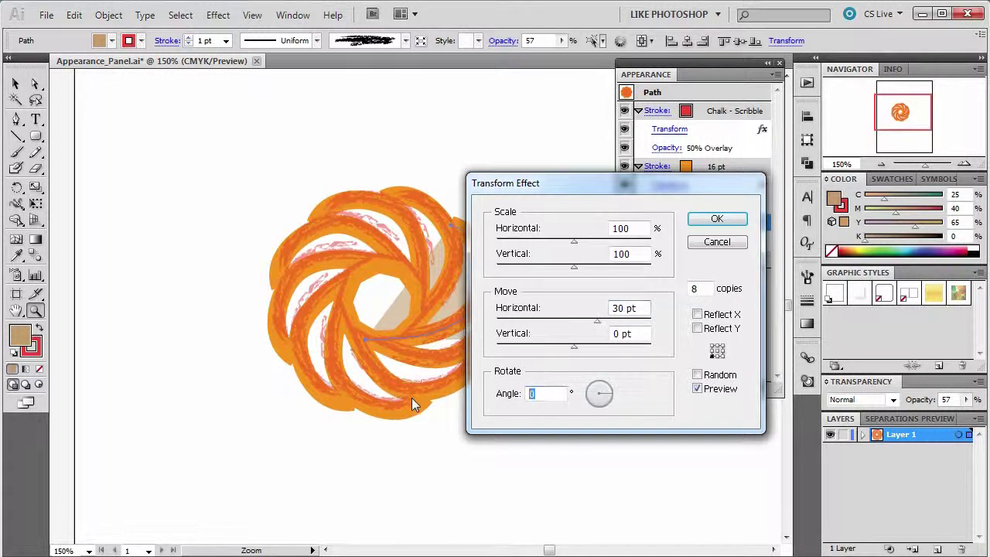
pyautogui.write('41')
pyautogui.click(741, 217)
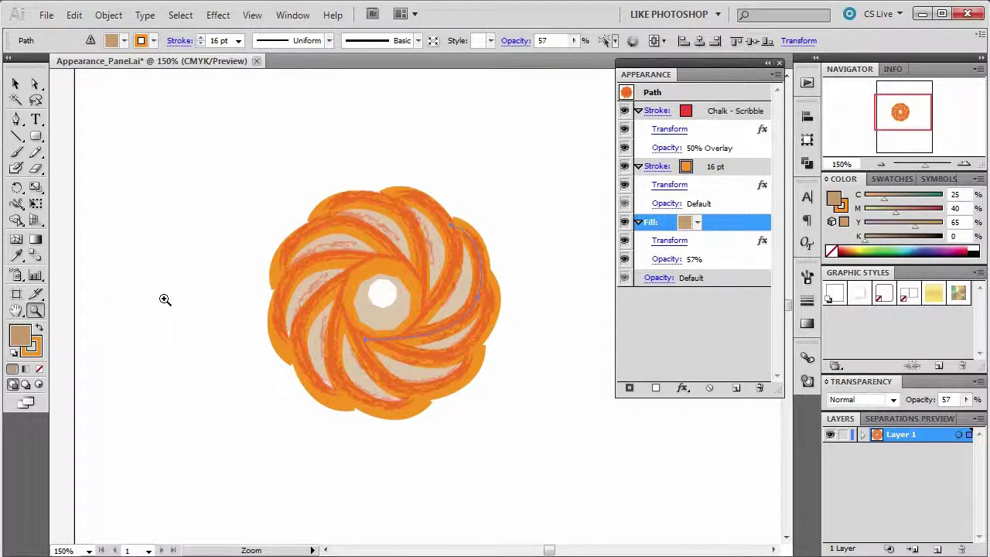
# Zoom out to the whole page, shift the selected pinwheel down-left, and deselect it.
pyautogui.keyDown('alt'); pyautogui.click(256, 363); pyautogui.keyUp('alt')
pyautogui.keyDown('alt'); pyautogui.click(440, 367); pyautogui.keyUp('alt')
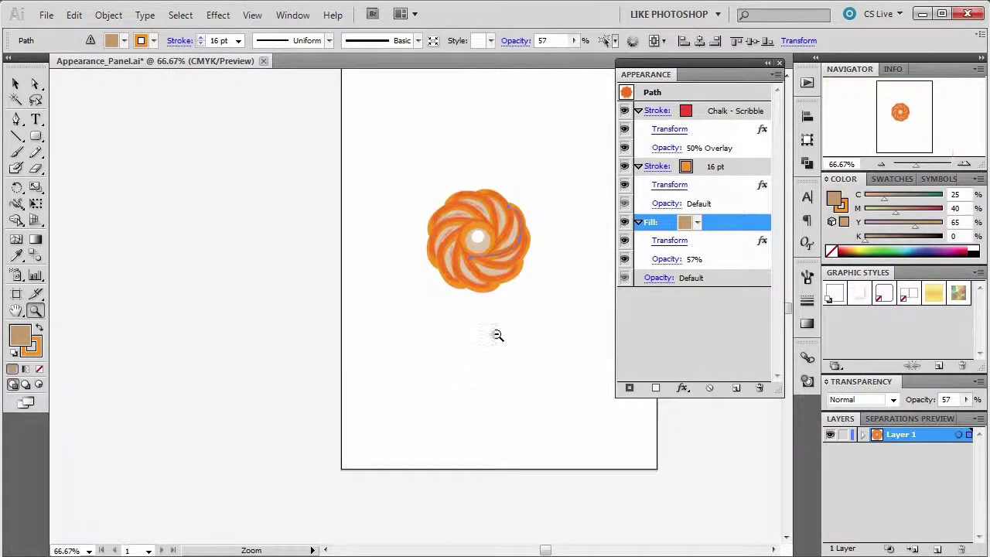
pyautogui.keyDown('alt'); pyautogui.click(498, 333); pyautogui.keyUp('alt')
pyautogui.click(15, 83)
pyautogui.click(353, 197)
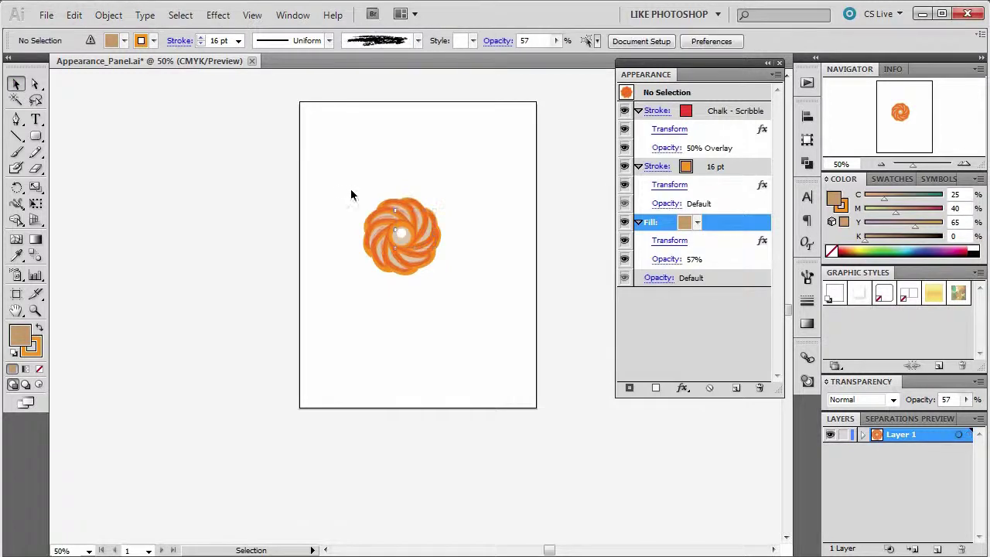
pyautogui.moveTo(304, 156)
pyautogui.mouseDown()
pyautogui.moveTo(448, 274)
pyautogui.moveTo(423, 276)
pyautogui.moveTo(389, 327)
pyautogui.mouseUp()
pyautogui.click(477, 320)
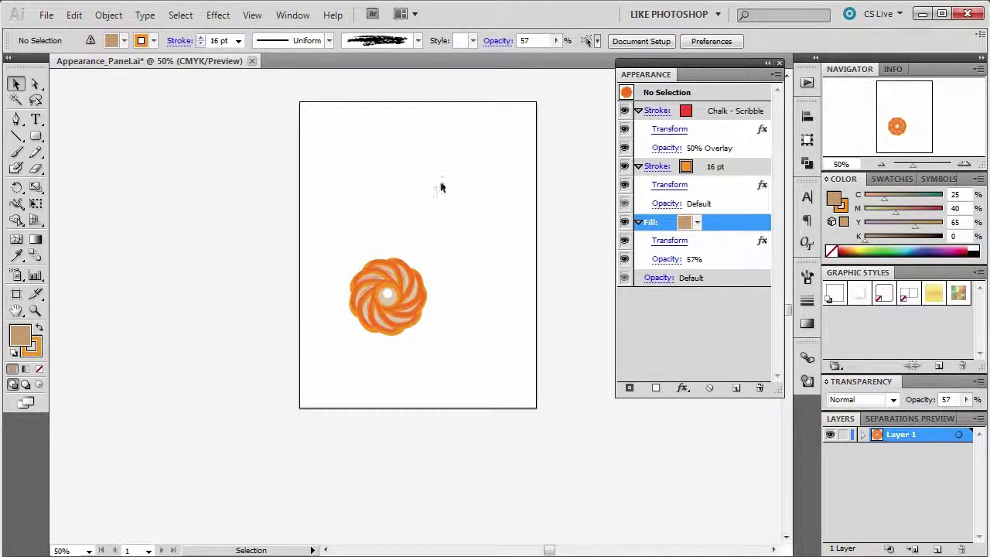
pyautogui.click(35, 137)
# Draw a rounded rectangle near the page top and add a second black-to-transparent gradient fill.
pyautogui.moveTo(350, 123); pyautogui.dragTo(429, 191)
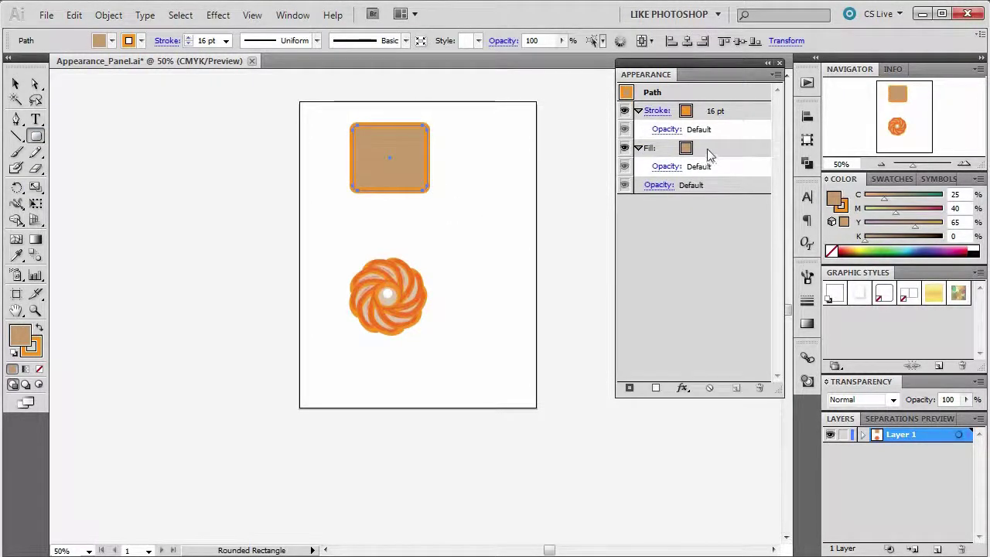
pyautogui.click(656, 387)
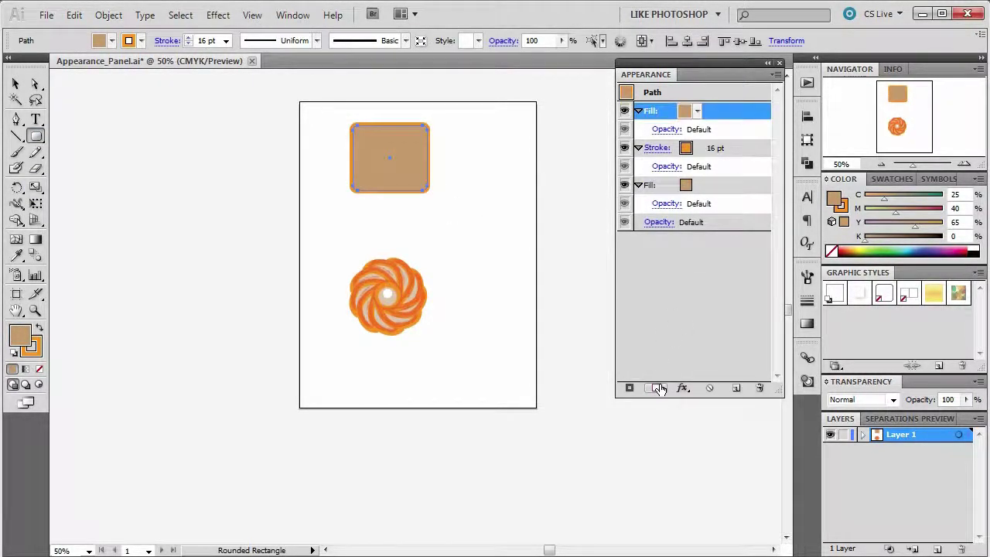
pyautogui.click(696, 111)
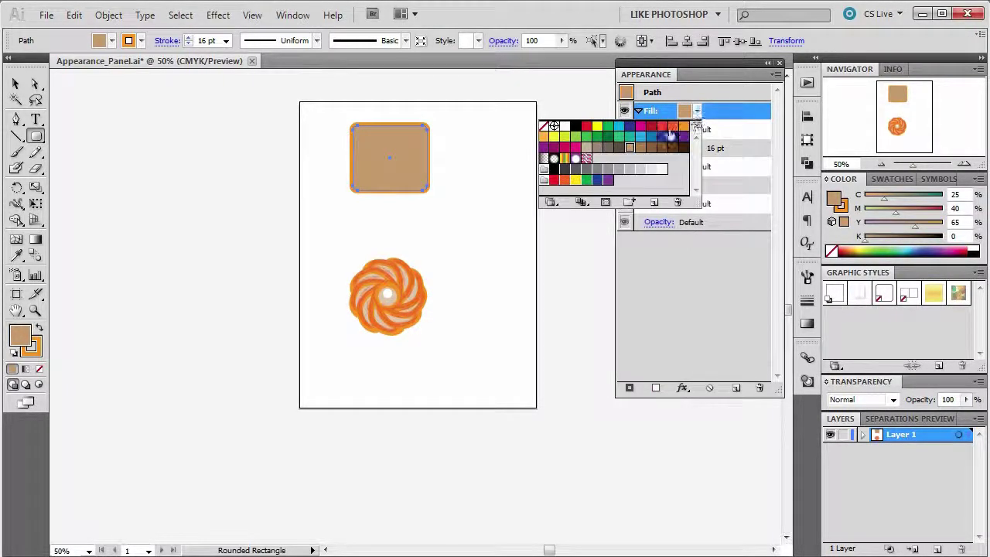
pyautogui.click(545, 159)
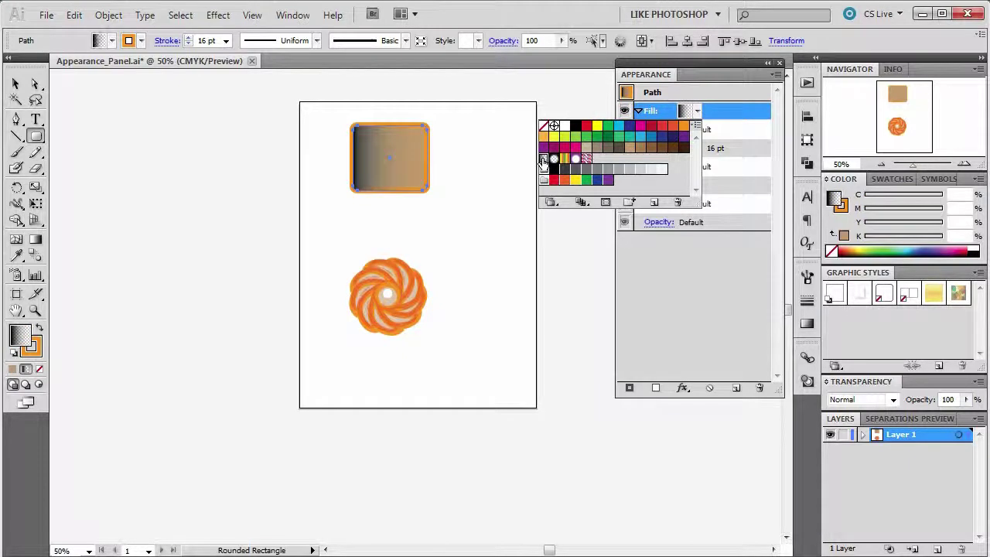
pyautogui.click(734, 244)
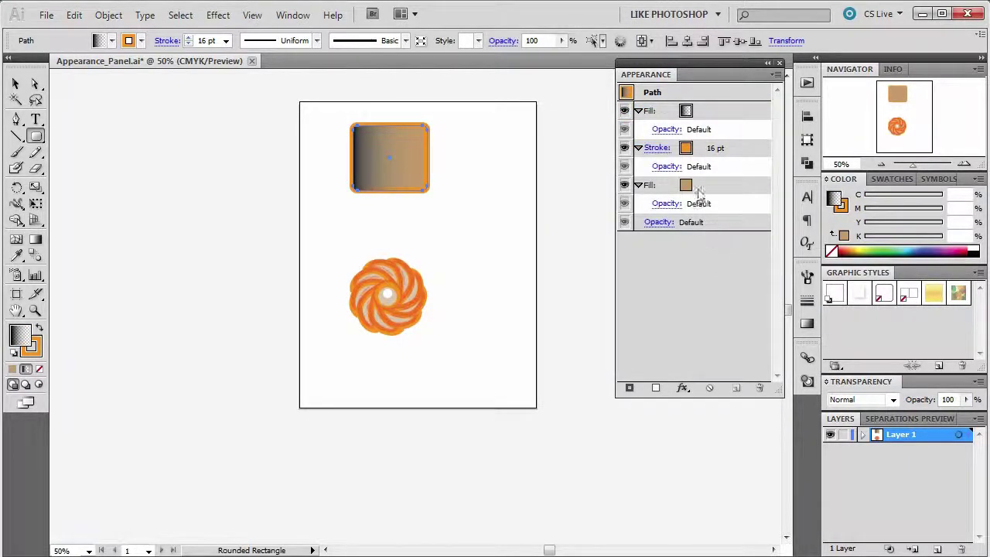
# Set the gradient fill's blend mode to Overlay.
pyautogui.click(668, 131)
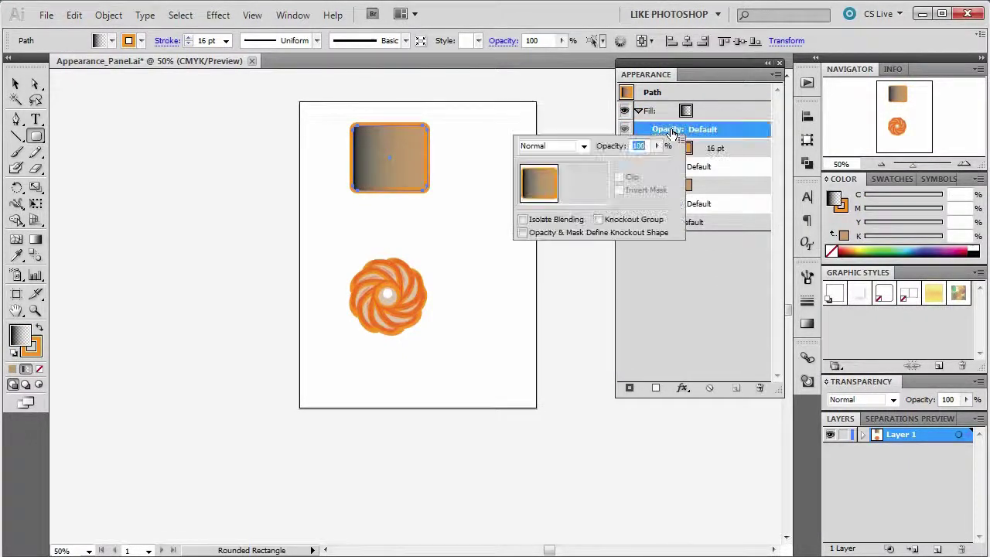
pyautogui.click(583, 146)
pyautogui.click(541, 268)
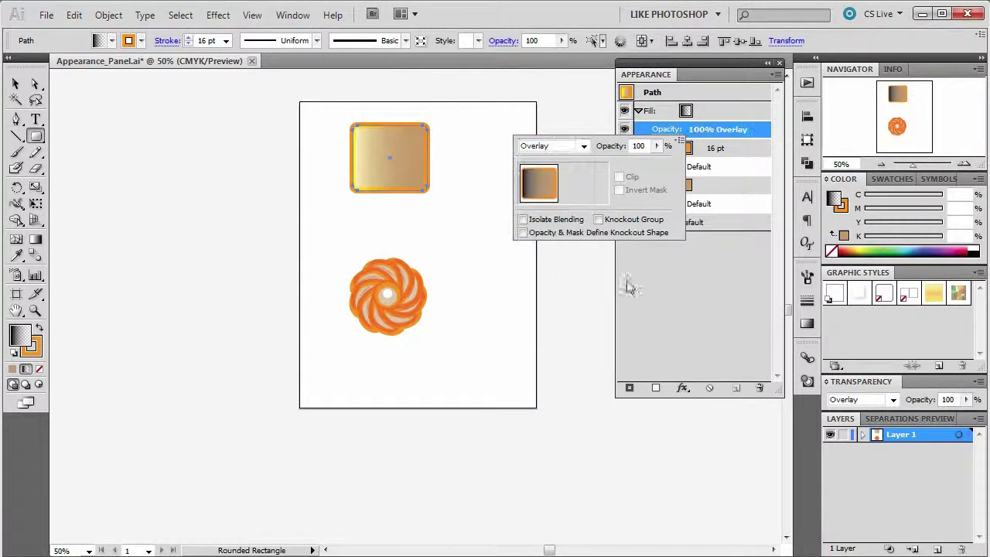
pyautogui.click(699, 299)
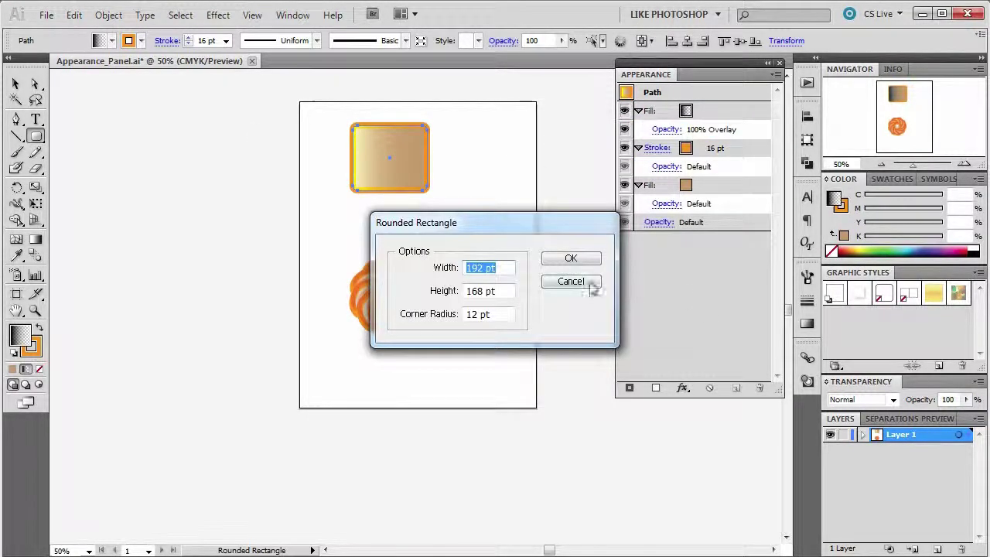
pyautogui.click(577, 281)
pyautogui.click(34, 310)
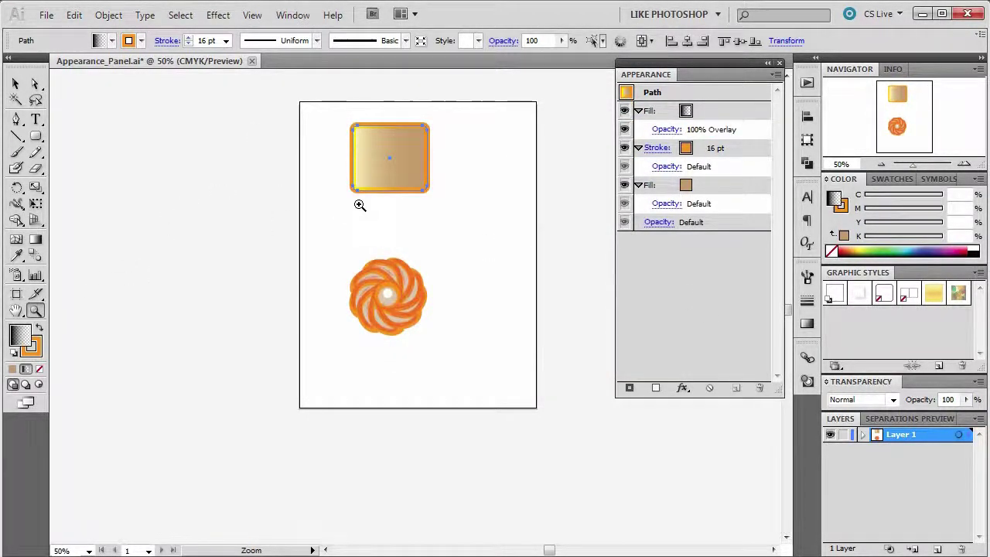
pyautogui.click(394, 181)
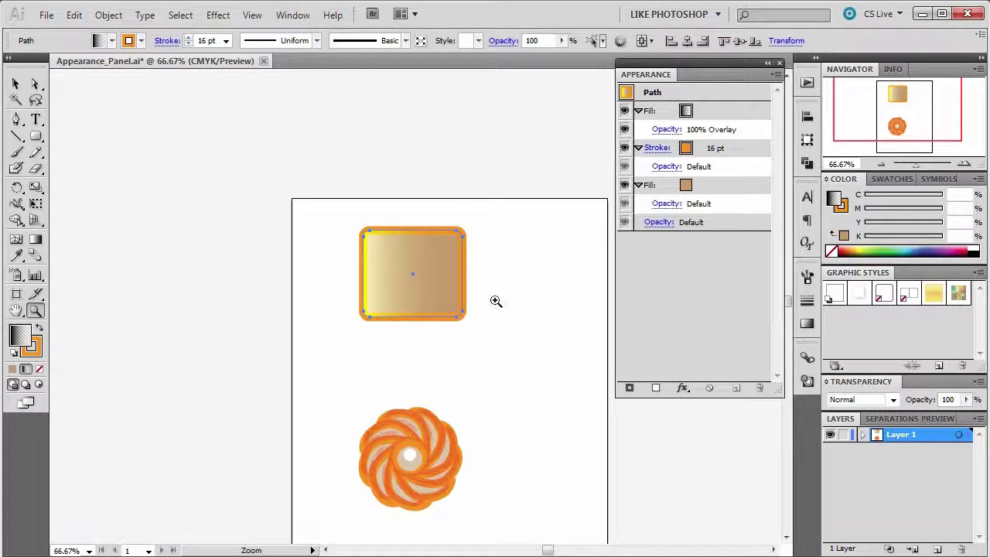
pyautogui.click(16, 82)
# Save the gradient rectangle's appearance as a new graphic style.
pyautogui.click(528, 319)
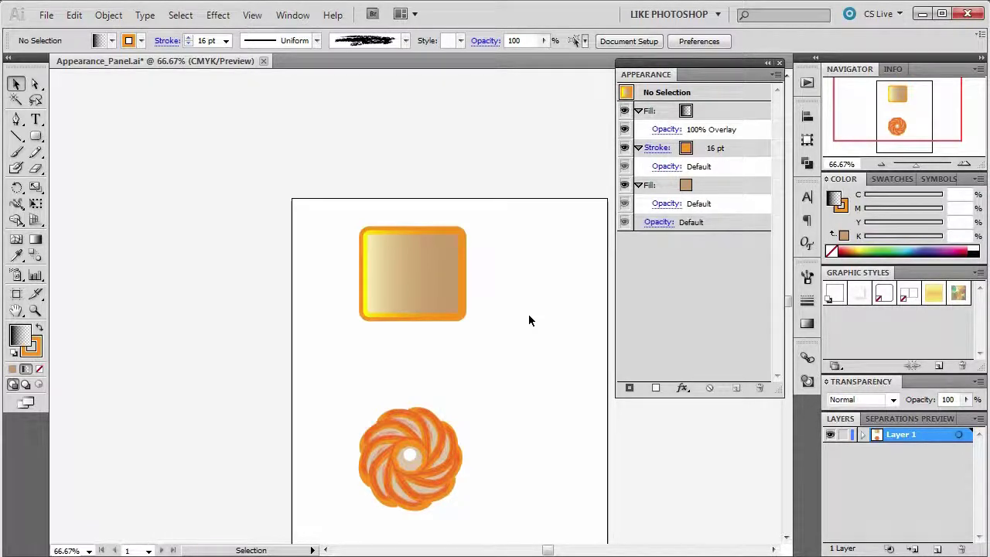
pyautogui.click(394, 248)
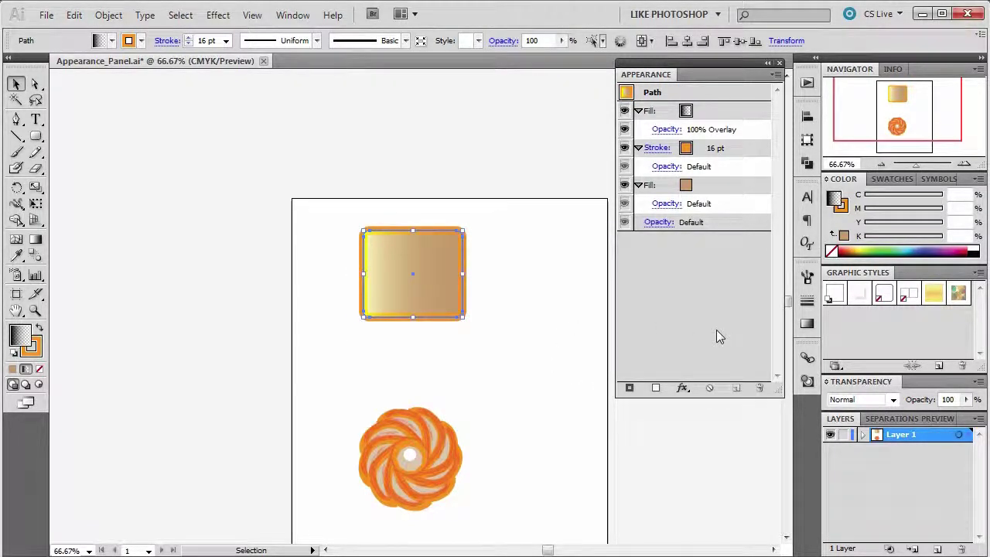
pyautogui.click(937, 366)
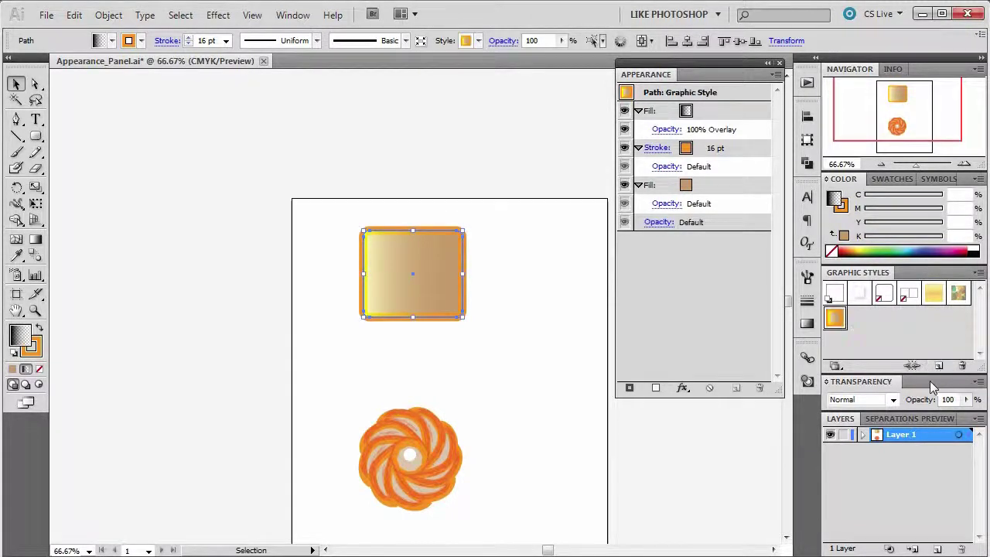
# Save the pinwheel's appearance as another new graphic style.
pyautogui.moveTo(319, 389); pyautogui.dragTo(591, 516)
pyautogui.click(937, 366)
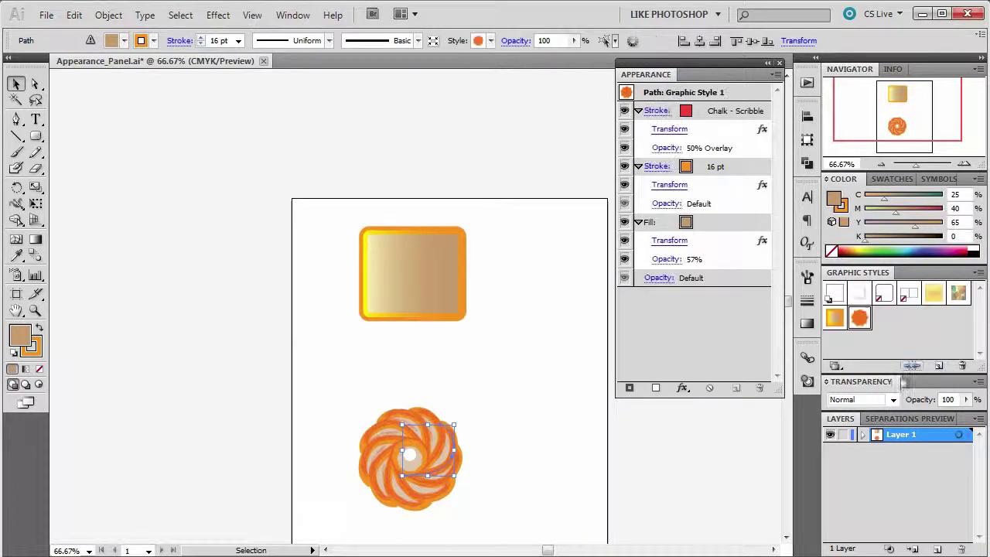
pyautogui.click(351, 344)
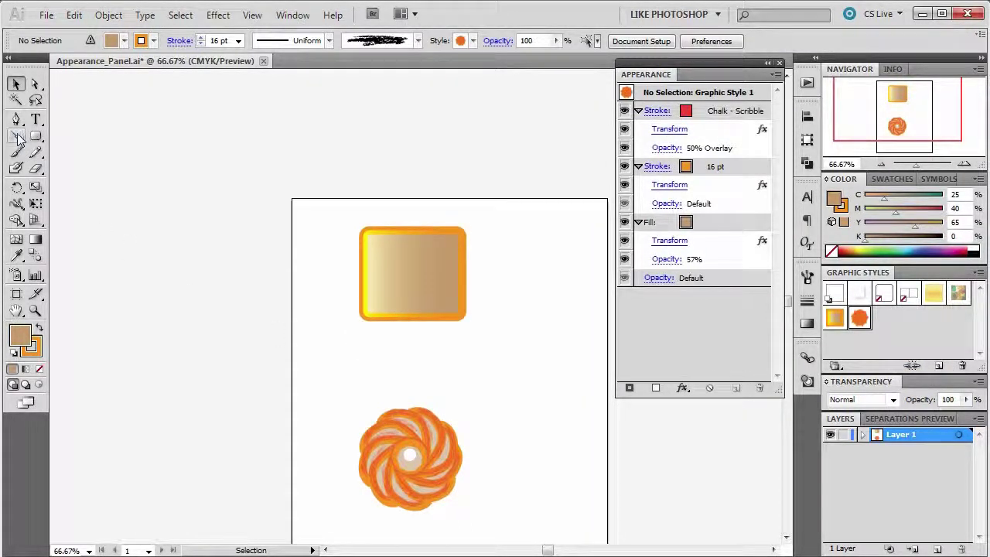
# Draw a short pencil squiggle right of the rectangle and apply Graphic Style 1 to it.
pyautogui.click(35, 152)
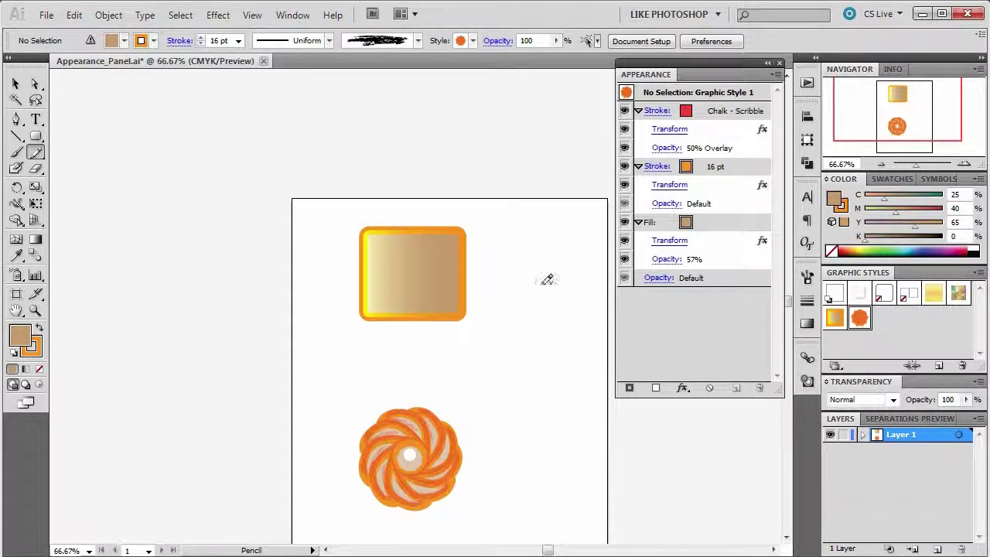
pyautogui.moveTo(550, 269); pyautogui.dragTo(569, 317)
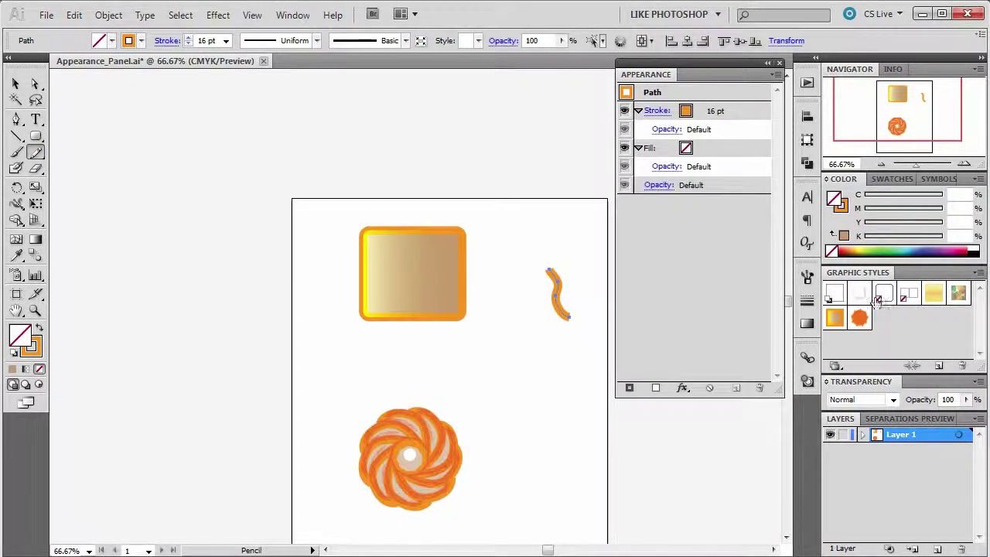
pyautogui.click(860, 318)
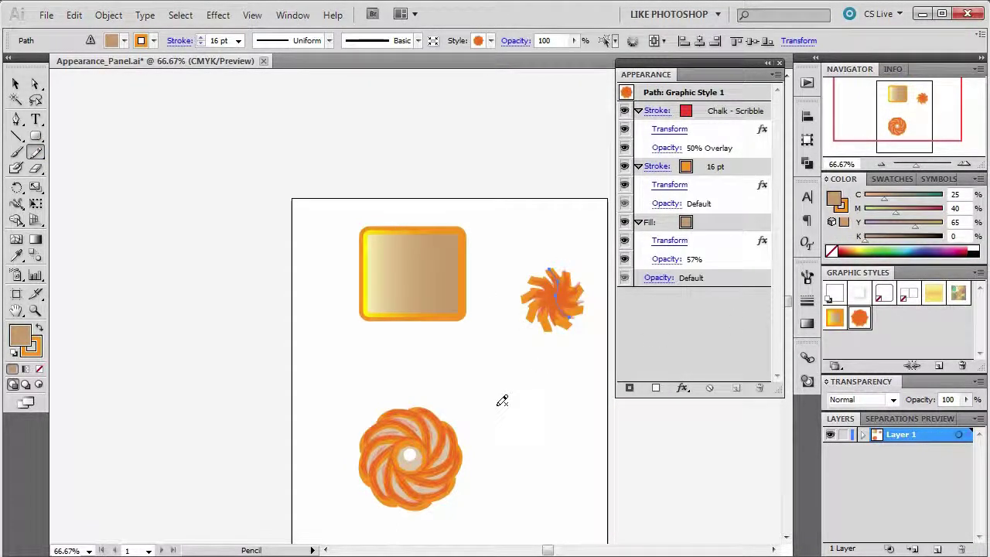